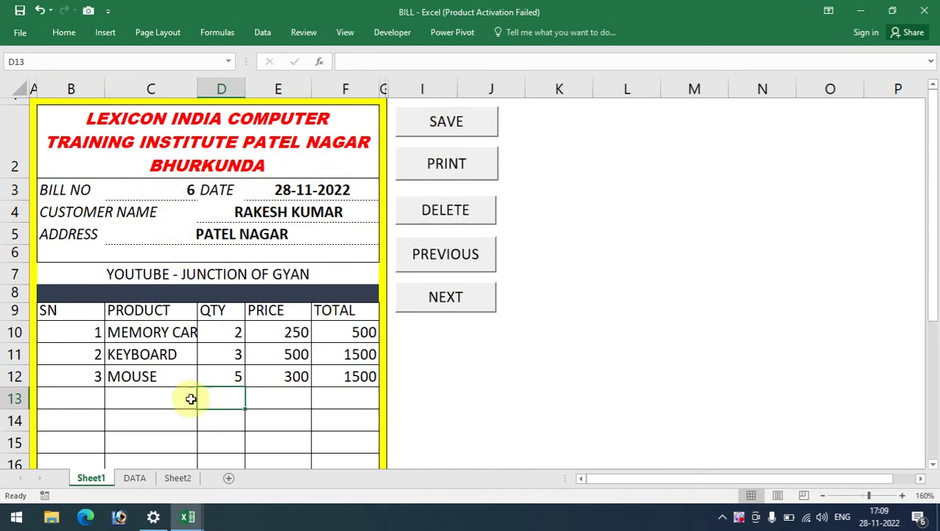
- Review the DATA sheet of saved bills, then save bill 6 with the SAVE button
click(135, 478)
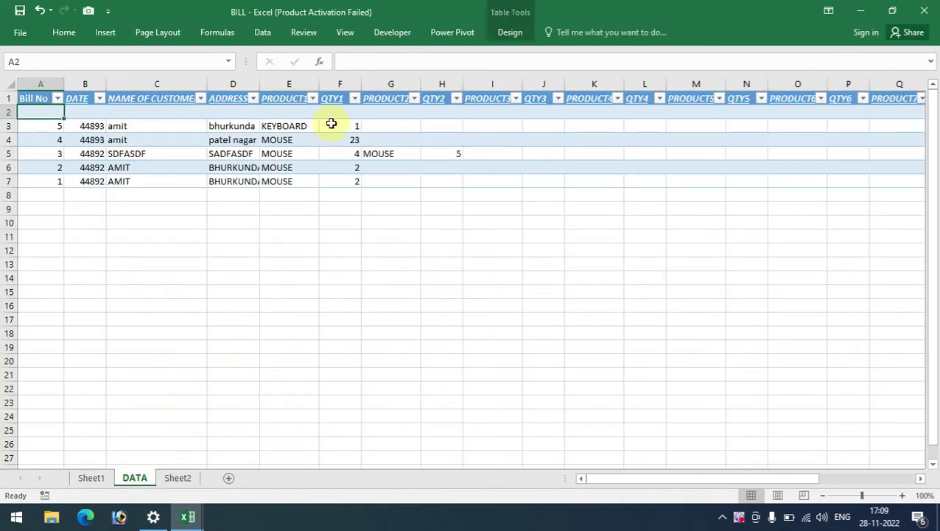
click(95, 478)
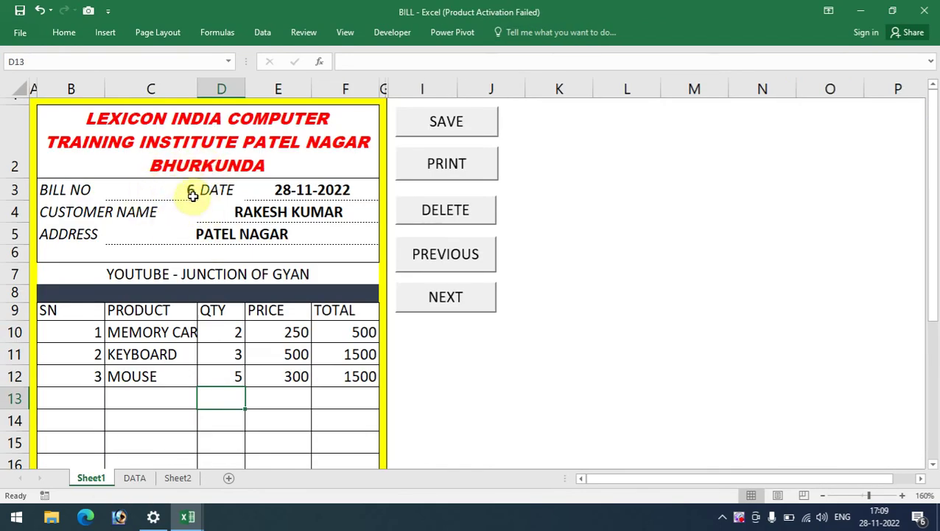
click(429, 134)
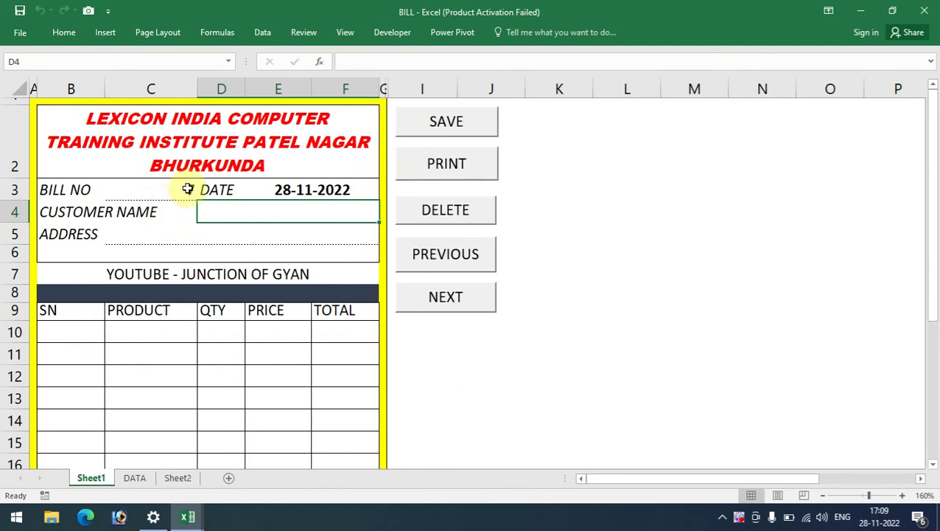
- Confirm bill 6 was appended in the DATA sheet and return to Sheet1
scroll(302, 338, down, 3)
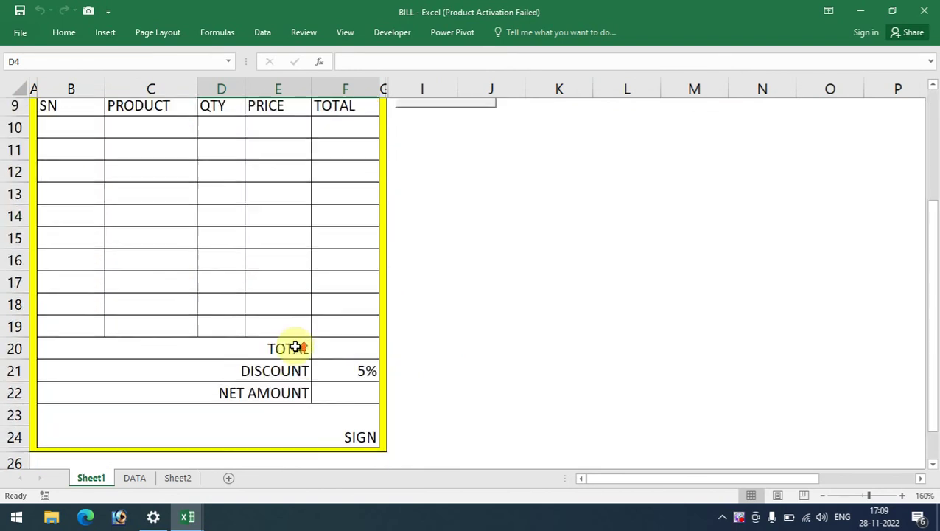
scroll(295, 346, up, 3)
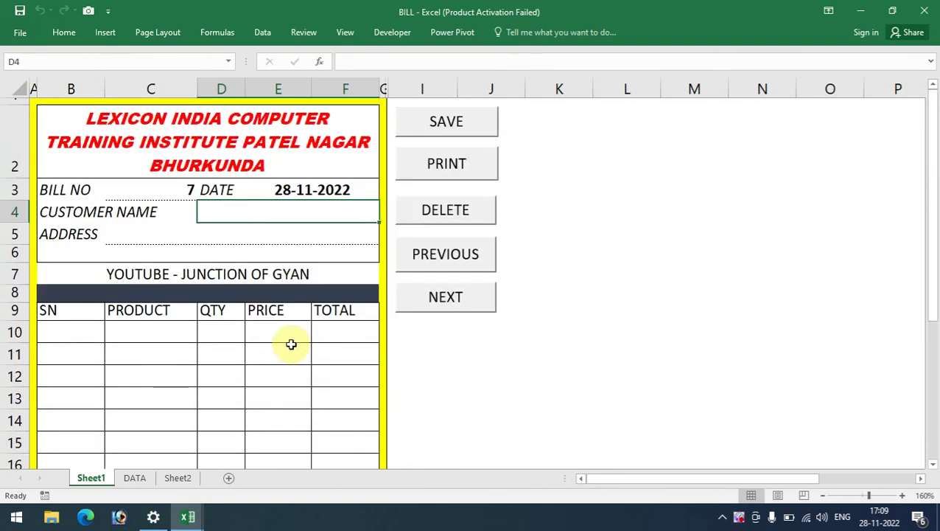
click(135, 479)
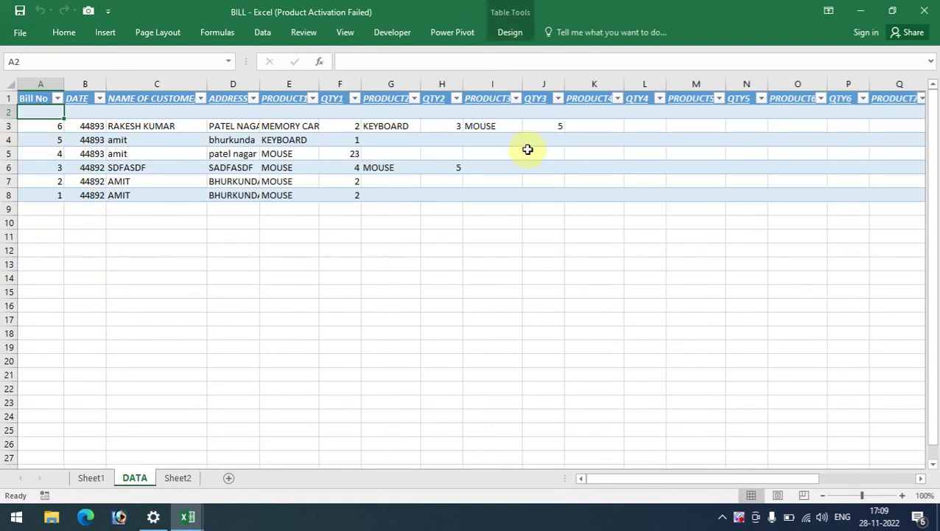
click(101, 478)
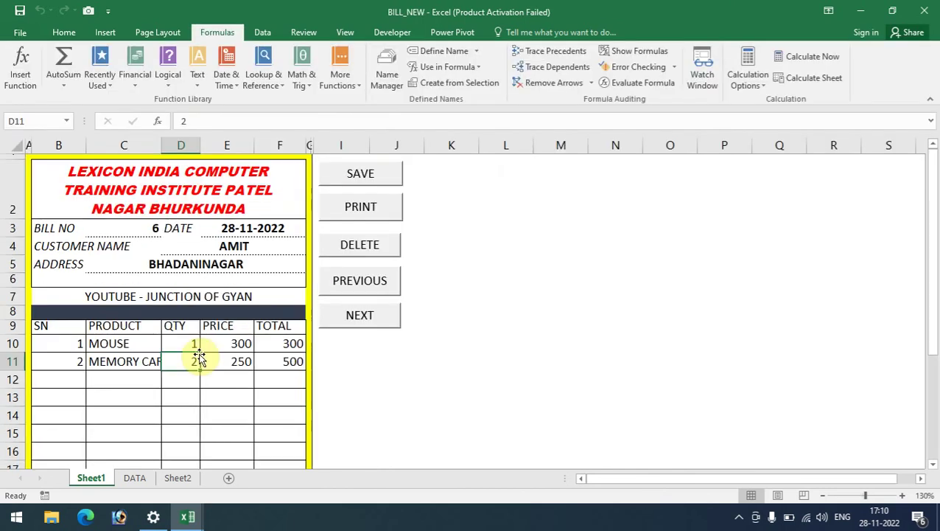
click(140, 229)
click(218, 230)
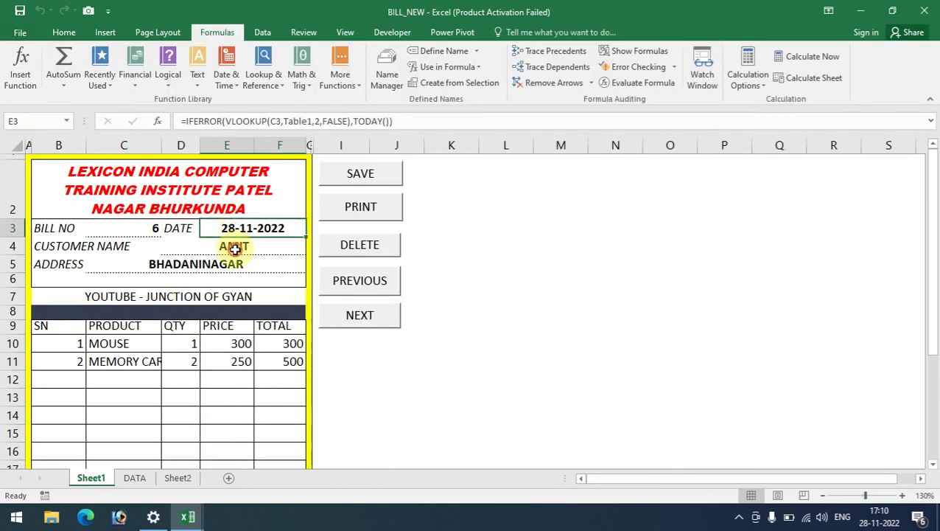
click(234, 264)
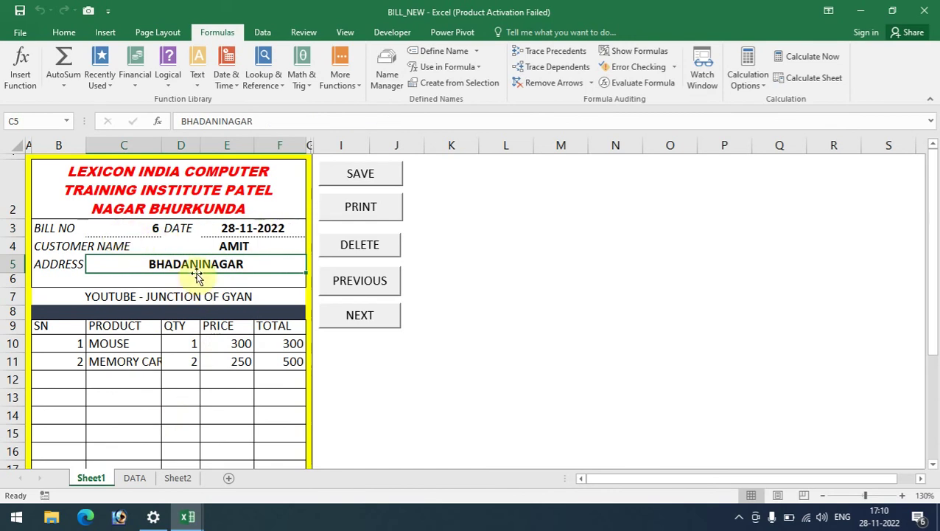
click(137, 229)
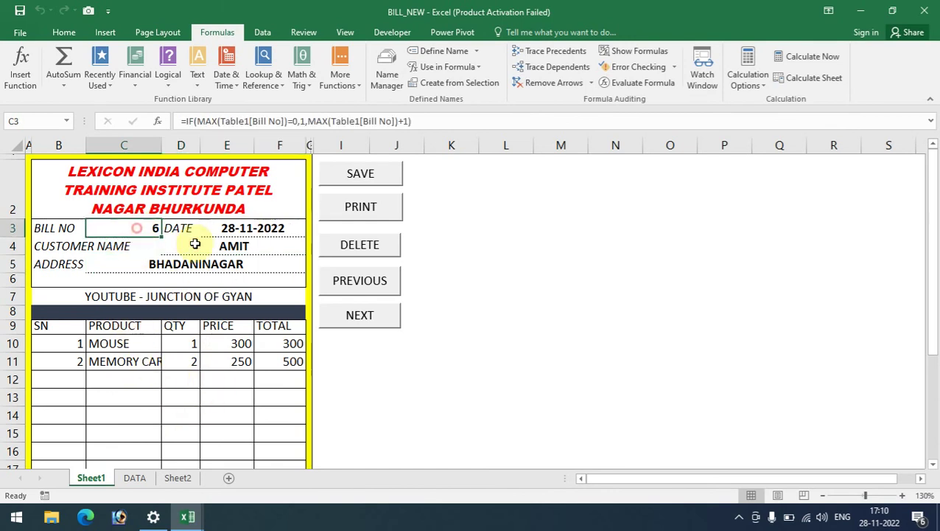
click(195, 244)
click(224, 278)
click(124, 340)
click(201, 344)
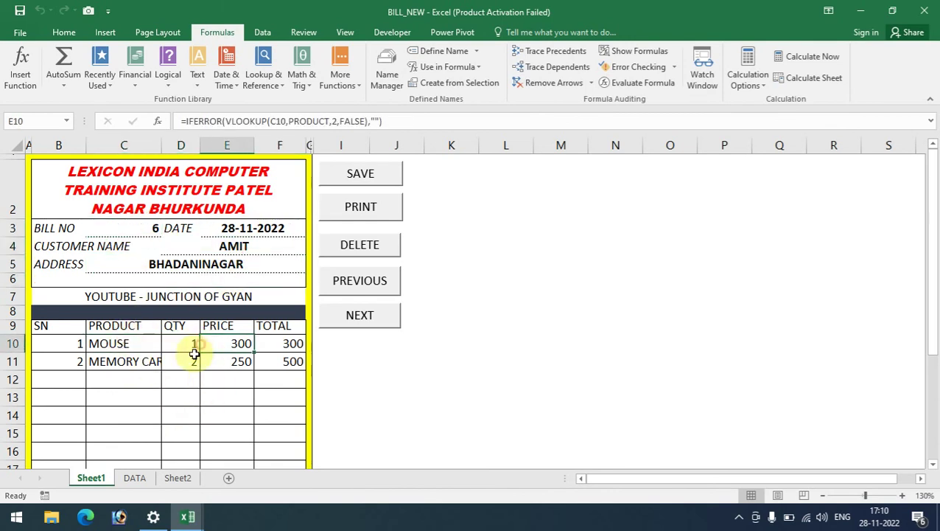
click(132, 478)
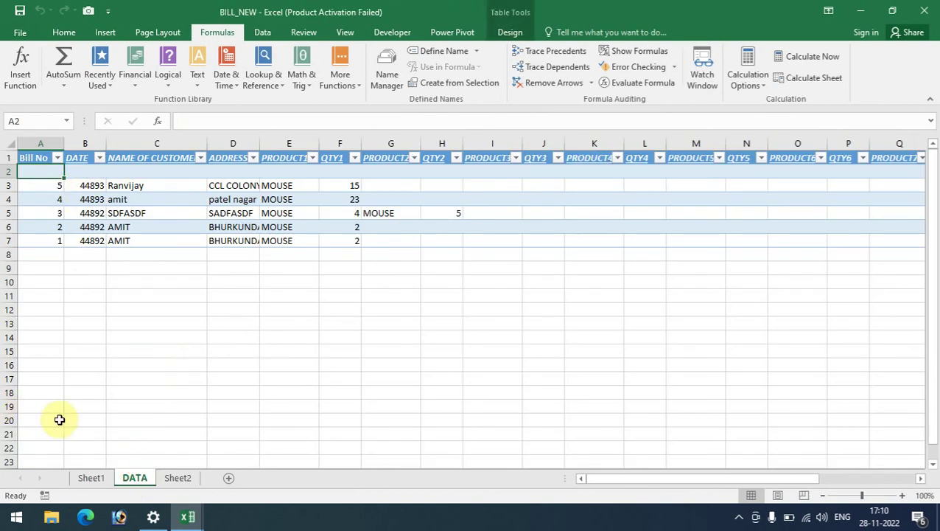
click(91, 477)
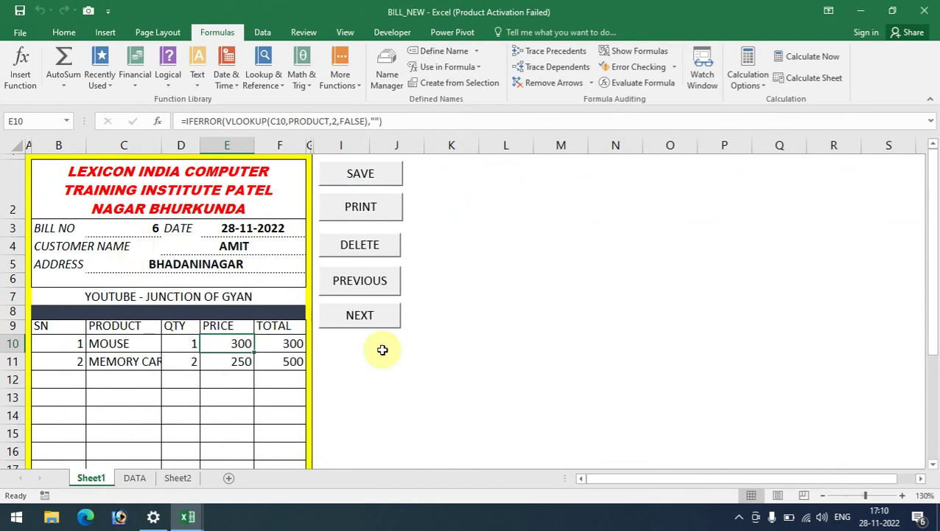
- Make helper cell L4 show the bill number with the formula =C3
click(515, 162)
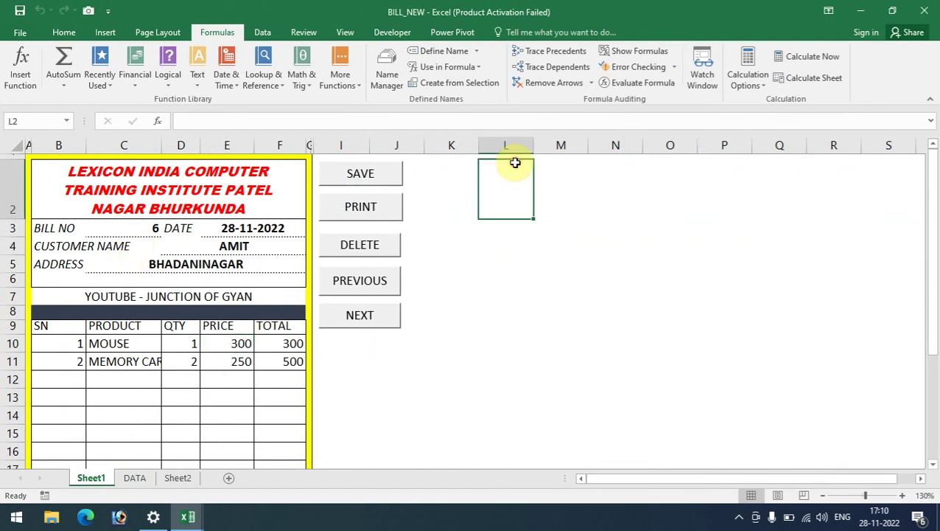
click(508, 260)
click(506, 243)
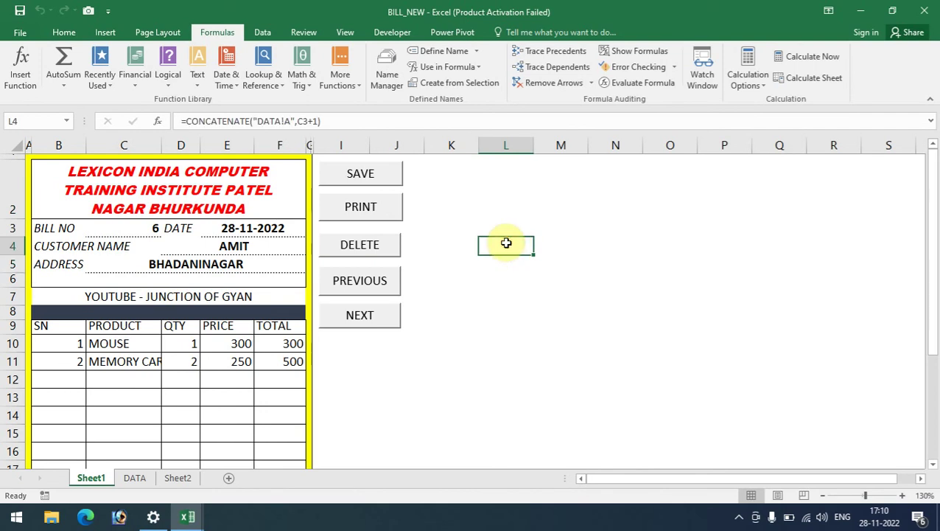
text(=)
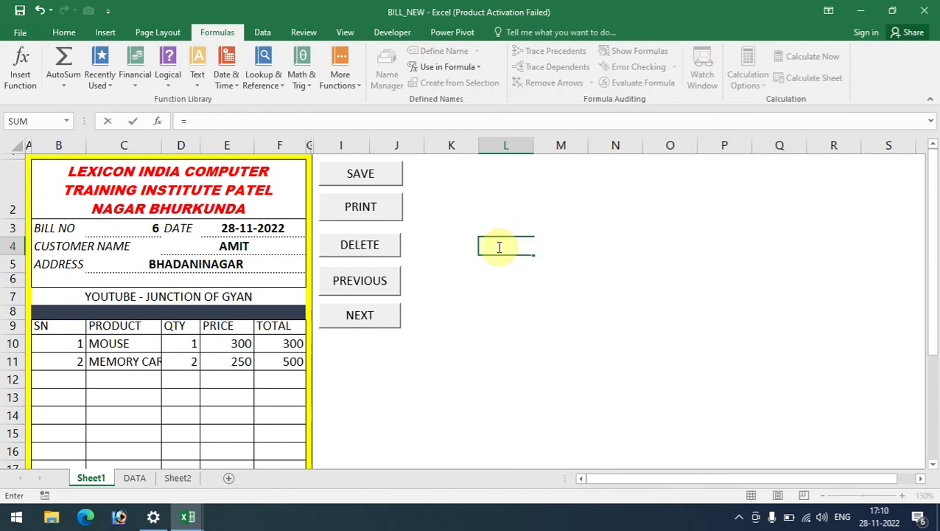
click(151, 228)
key(Return)
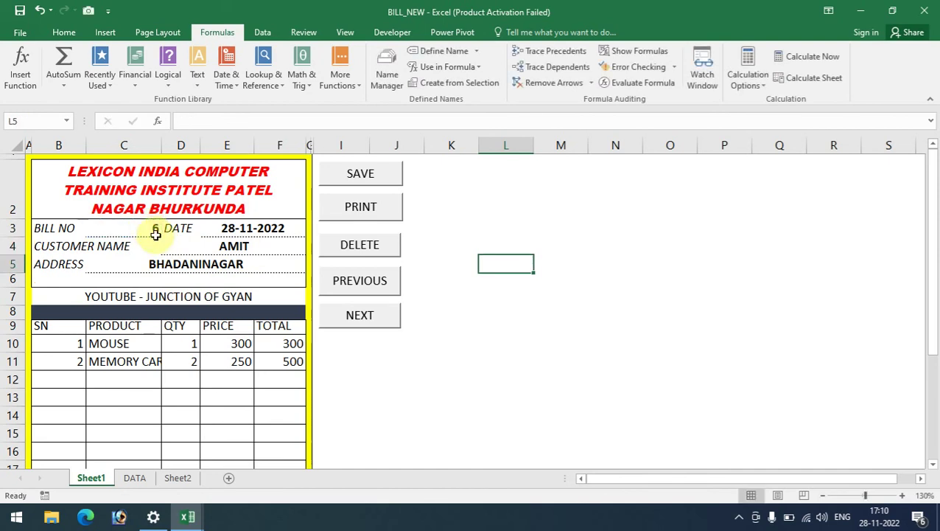
- Look at the font colour options for L4 and select the K–R helper area
click(524, 248)
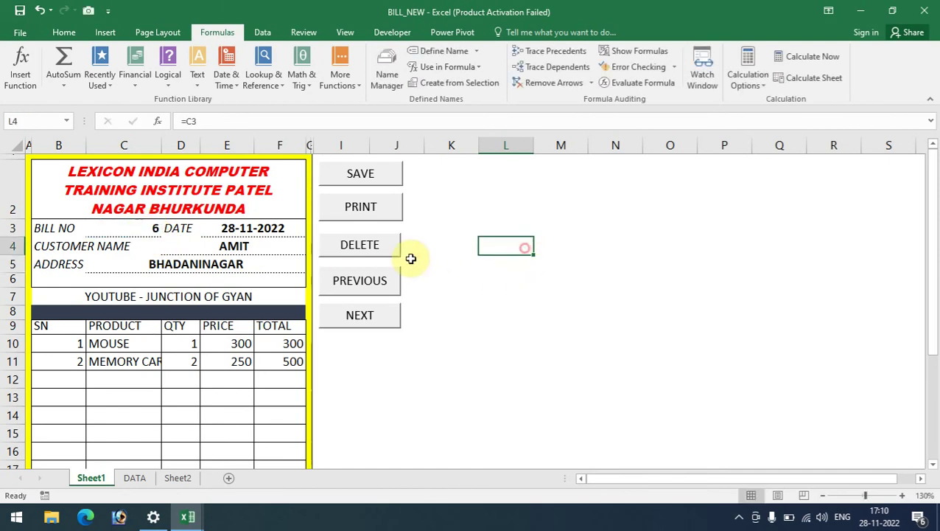
click(68, 34)
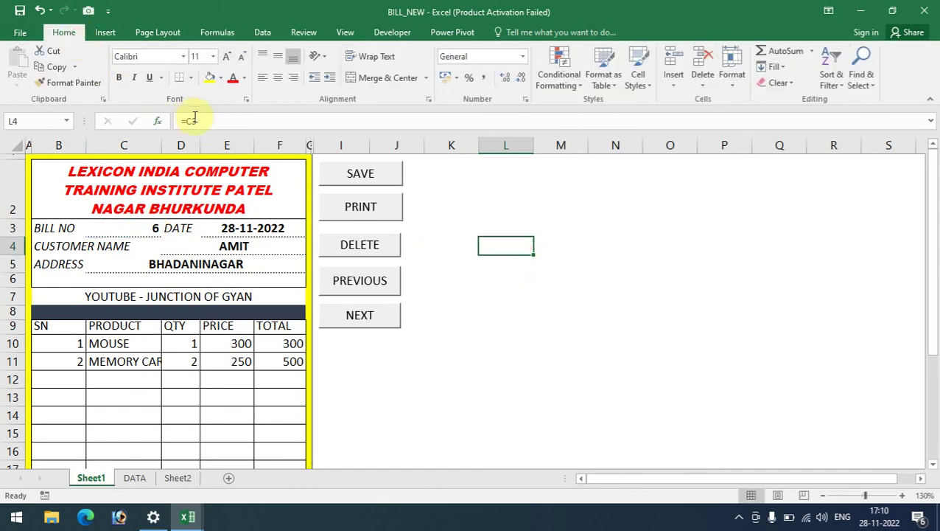
click(247, 80)
click(245, 129)
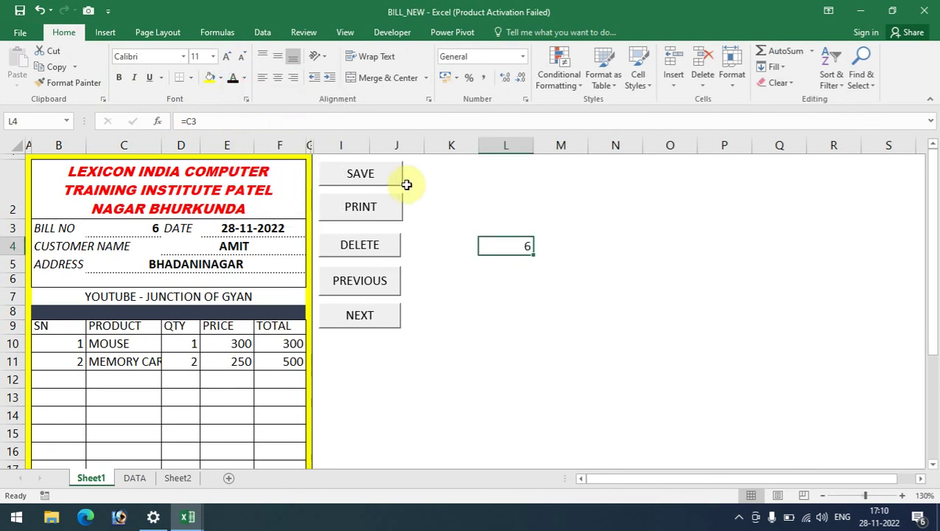
mouse_move(435, 166)
mouse_down()
mouse_move(924, 456)
mouse_move(859, 443)
mouse_up()
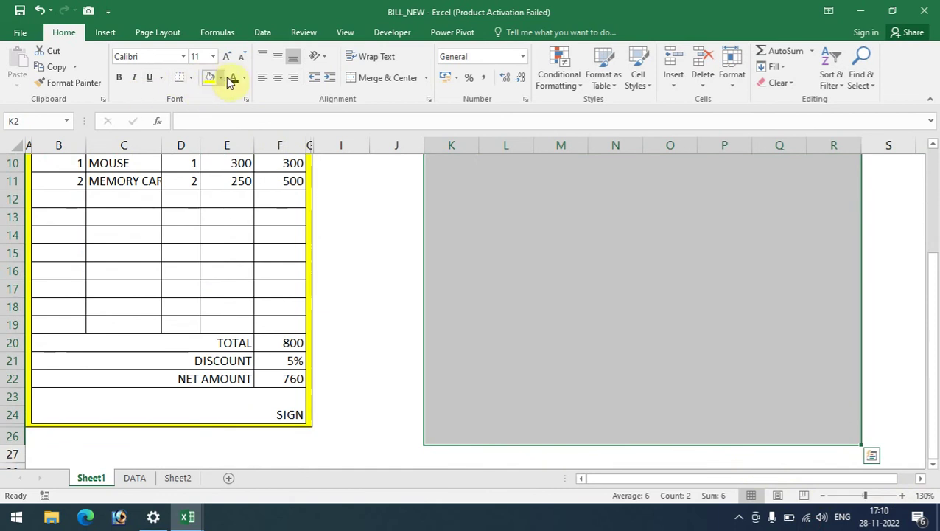
scroll(268, 132, up, 3)
click(508, 263)
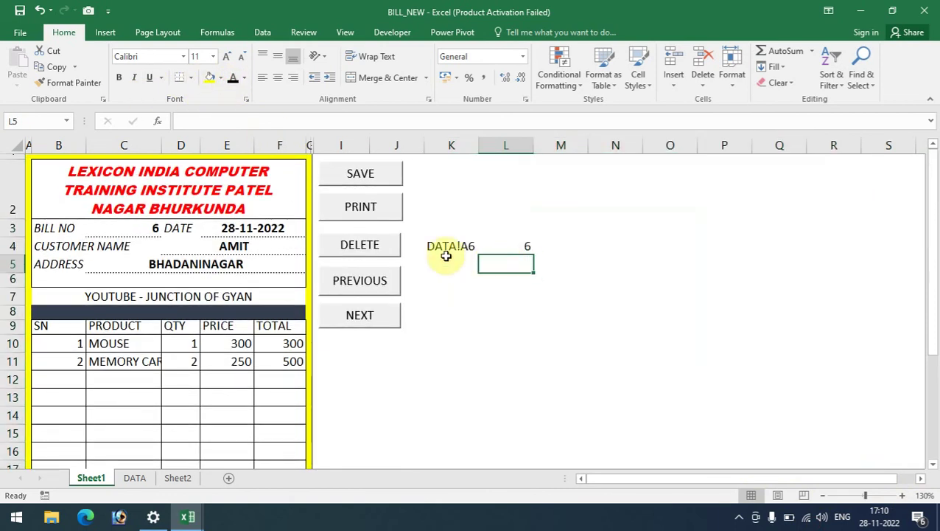
- Delete the old CONCATENATE formula from K4 and move on to L5
click(440, 248)
key(Delete)
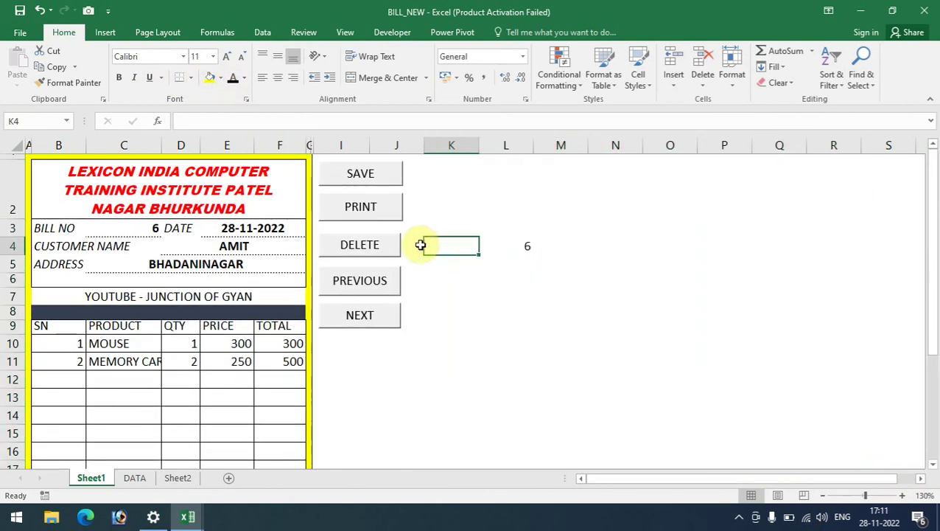
click(514, 245)
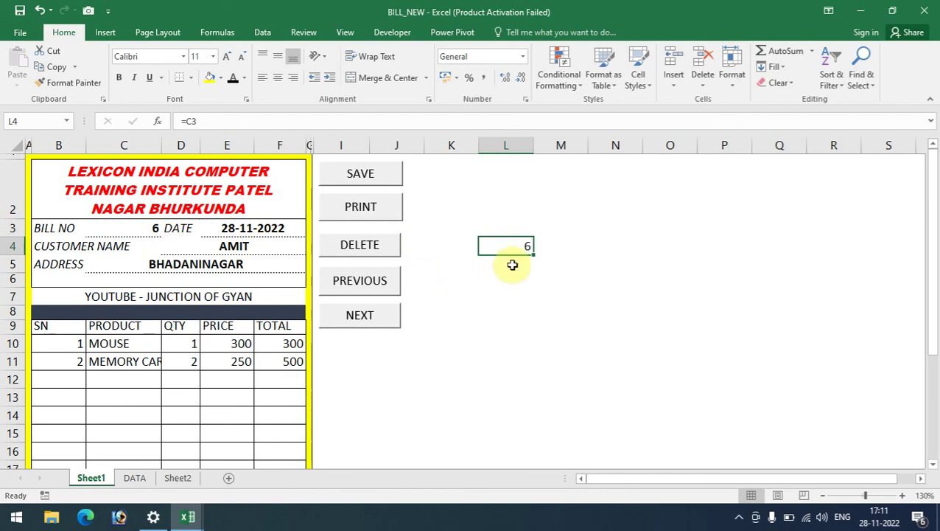
click(512, 265)
text(=)
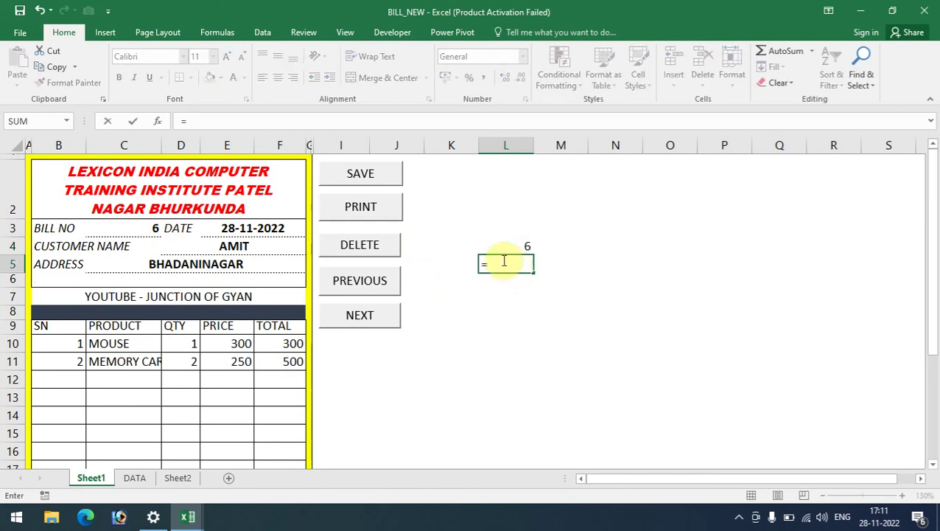
- Link L5 to the bill date in E3 and L6 to customer D4, widening column L
click(233, 231)
key(Return)
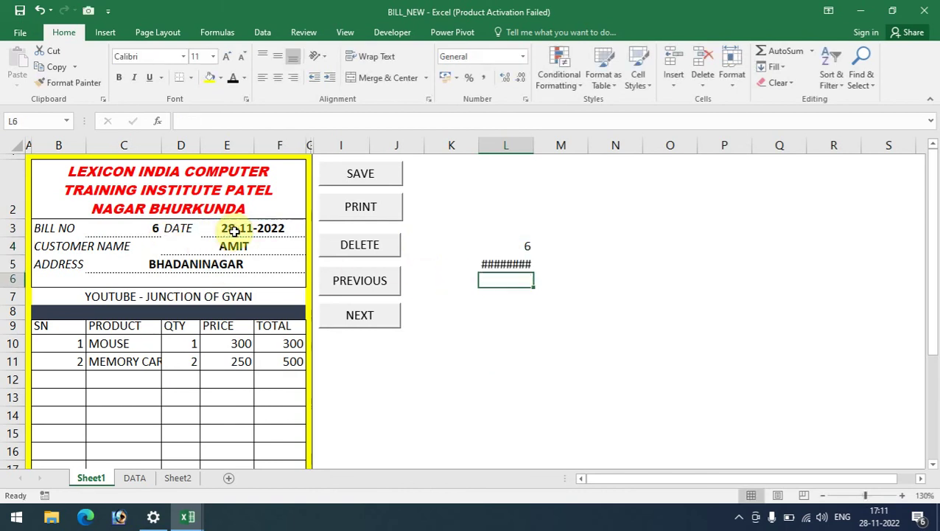
double_click(533, 145)
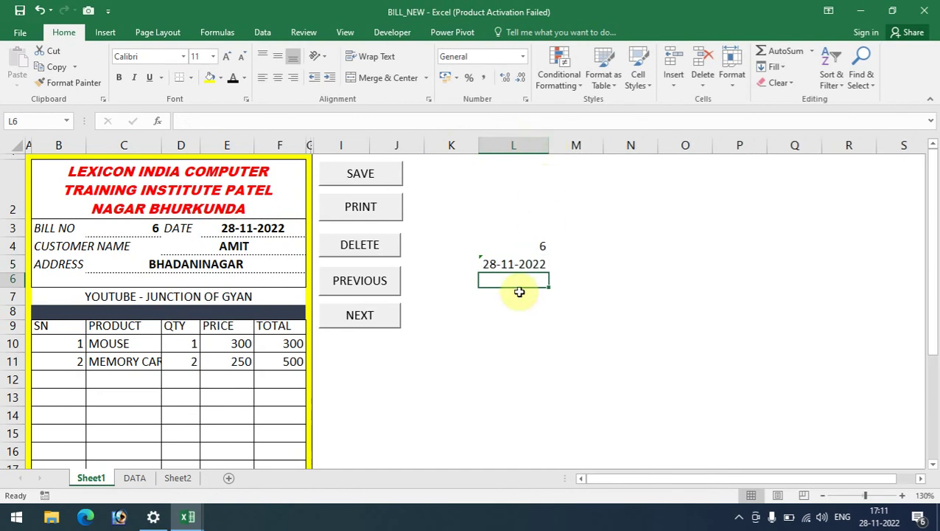
text(=)
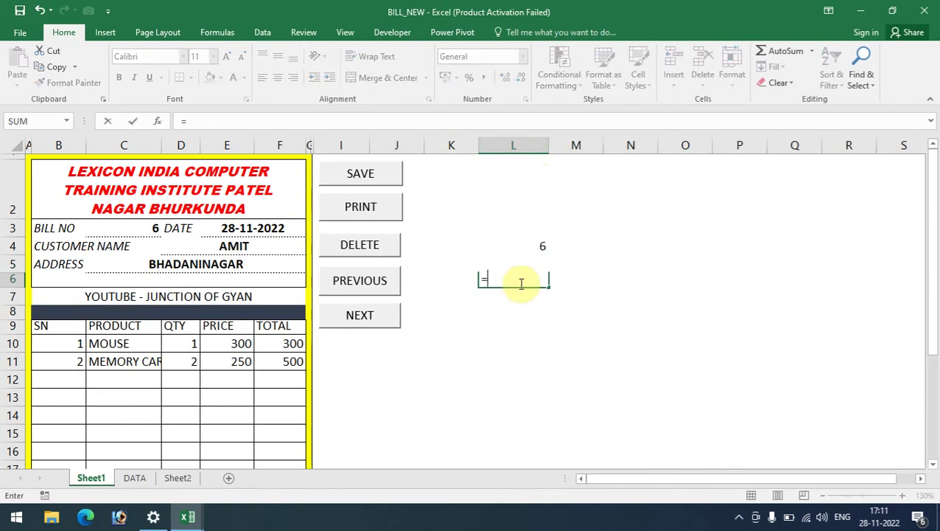
click(262, 248)
key(Return)
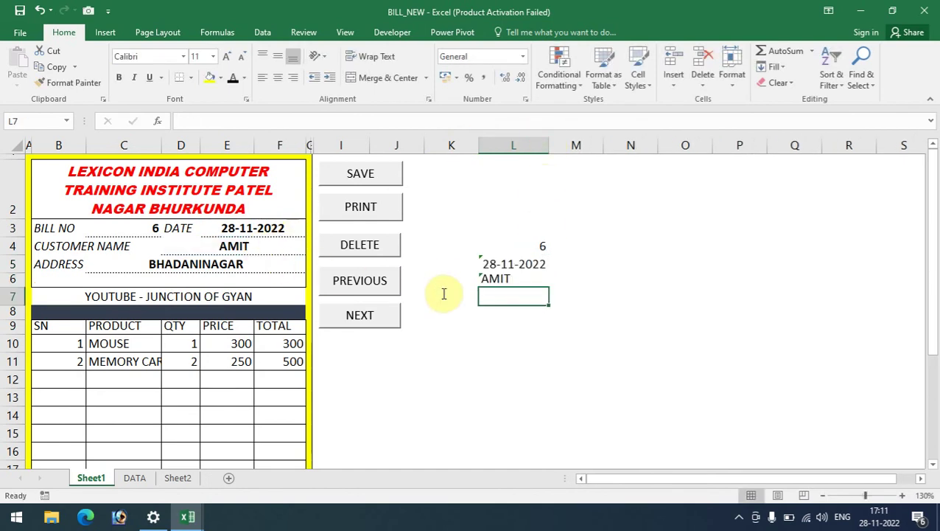
- Link L7 to the address in C5, then try =C10 for the first product in L8
text(=)
click(269, 265)
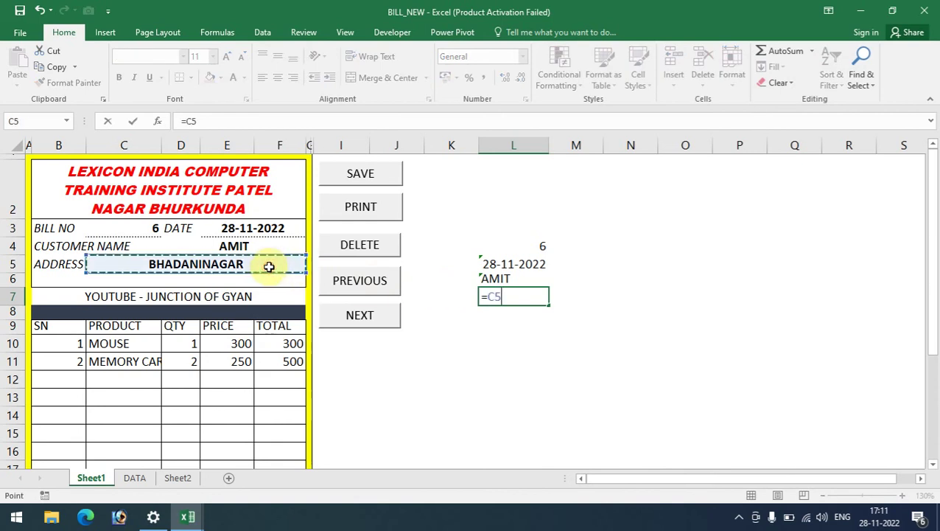
key(Return)
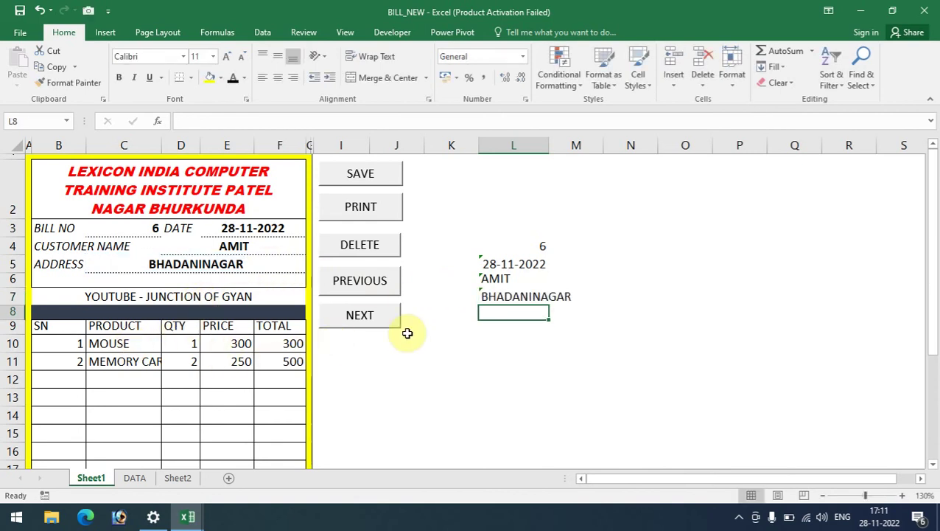
text(=)
click(124, 346)
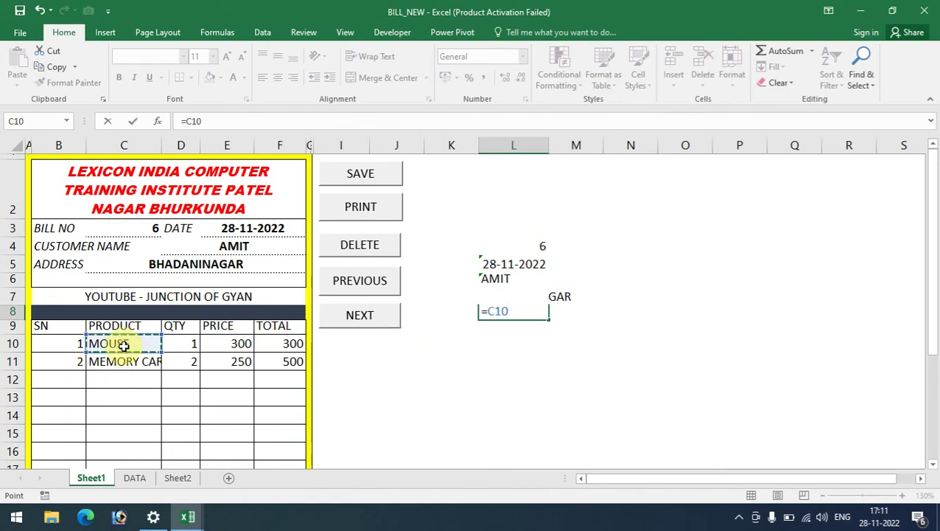
key(Return)
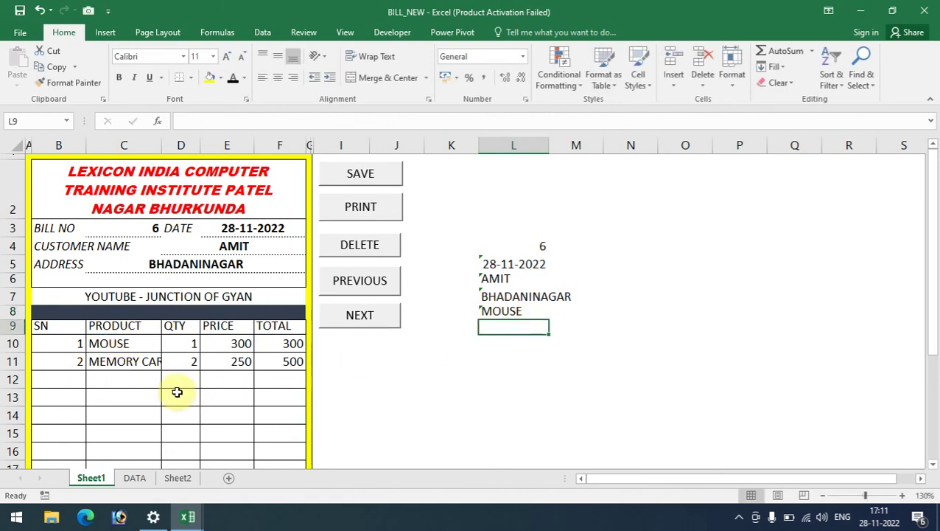
scroll(177, 392, down, 2)
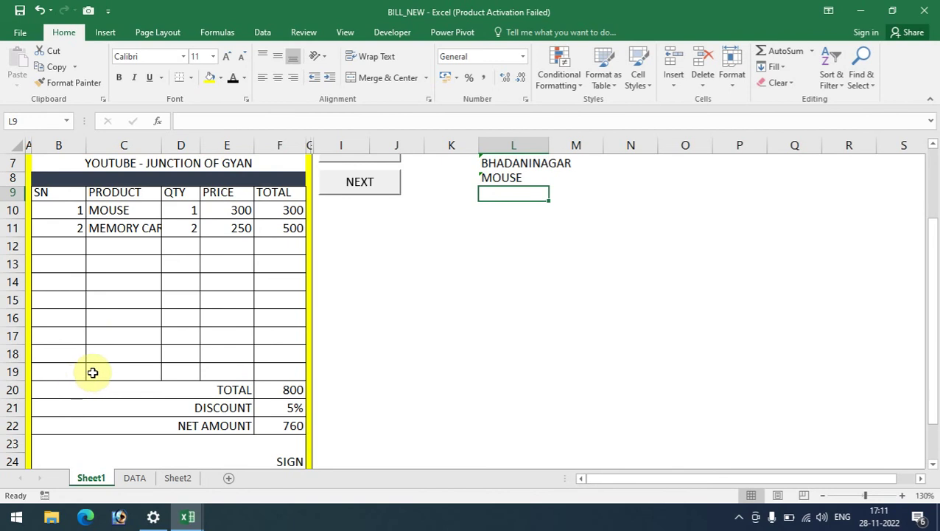
scroll(133, 361, up, 2)
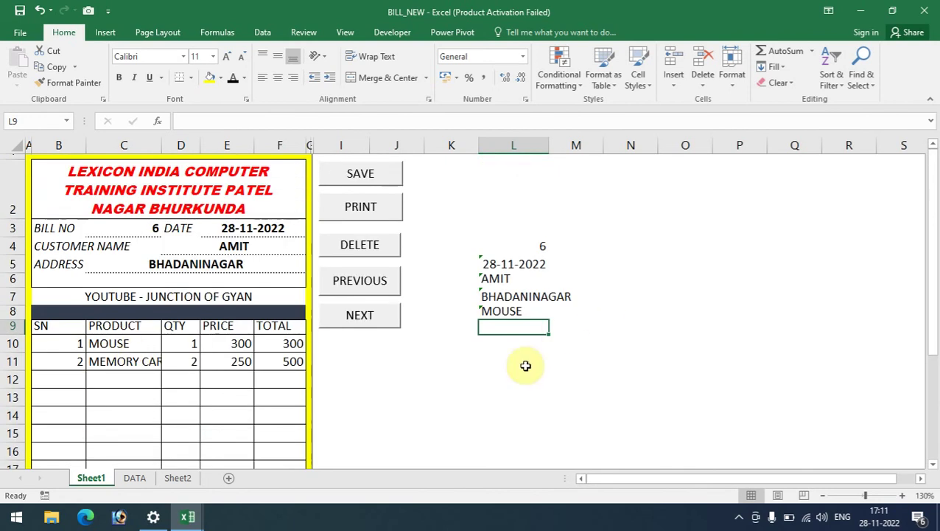
click(520, 312)
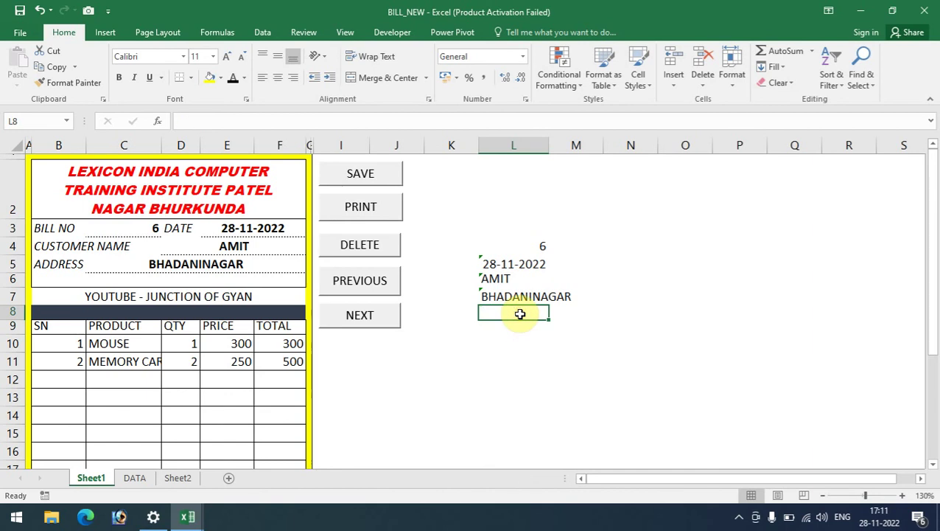
click(143, 342)
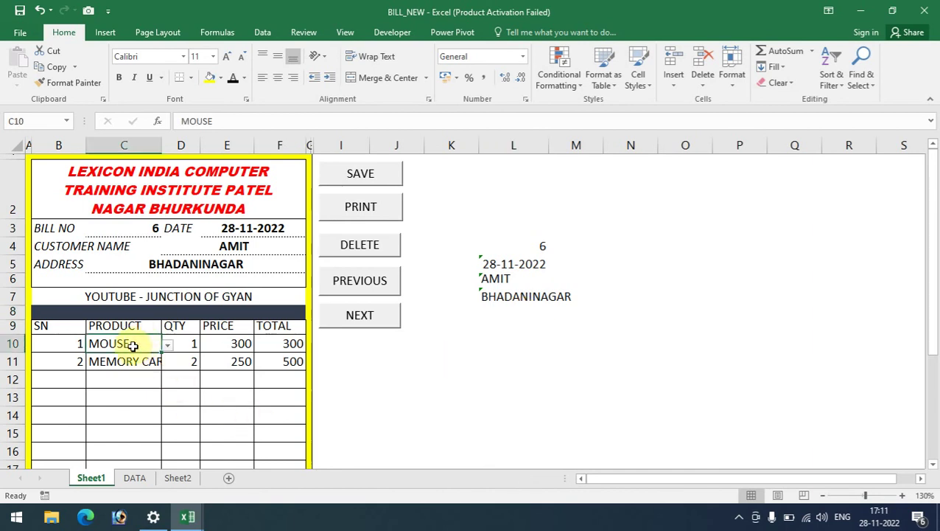
- Enter labels C10 and D10 in L8:L9 and fill the series down to D19
click(510, 313)
text(C10)
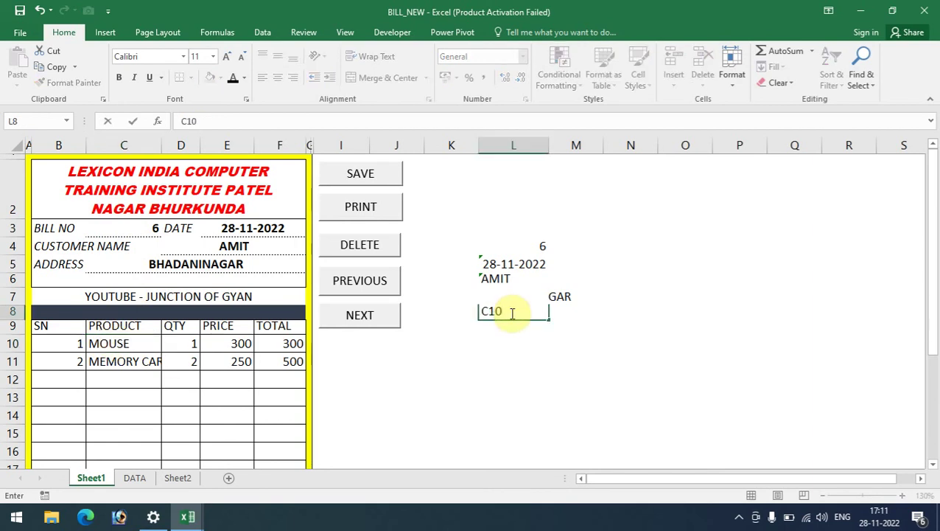
key(Return)
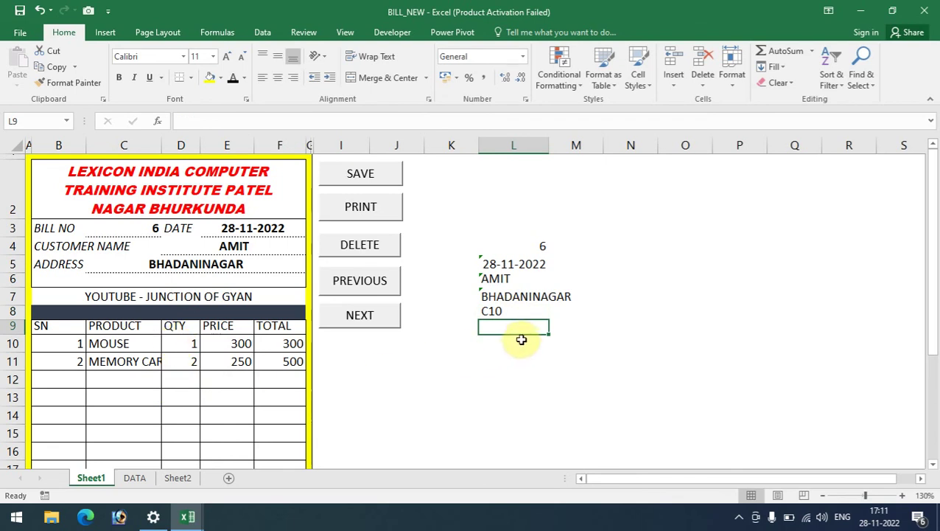
text(D10)
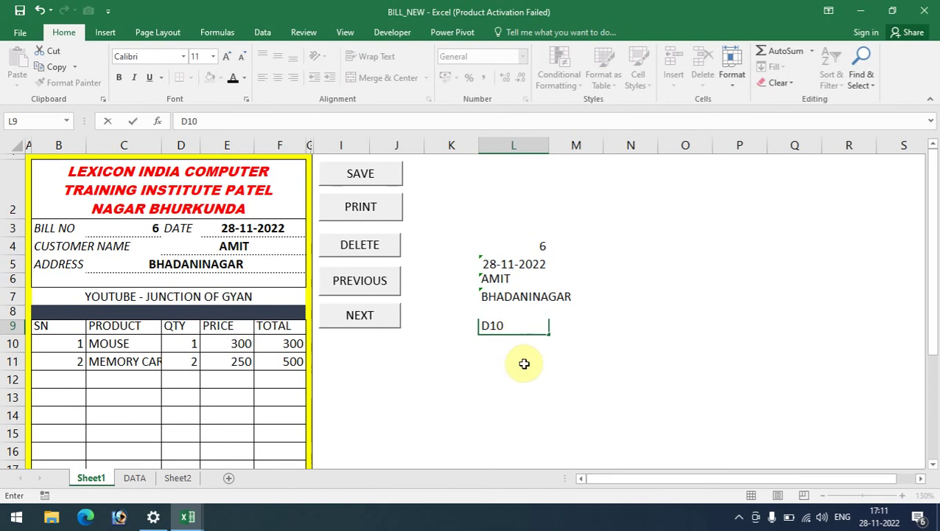
click(522, 361)
drag(522, 312, 520, 326)
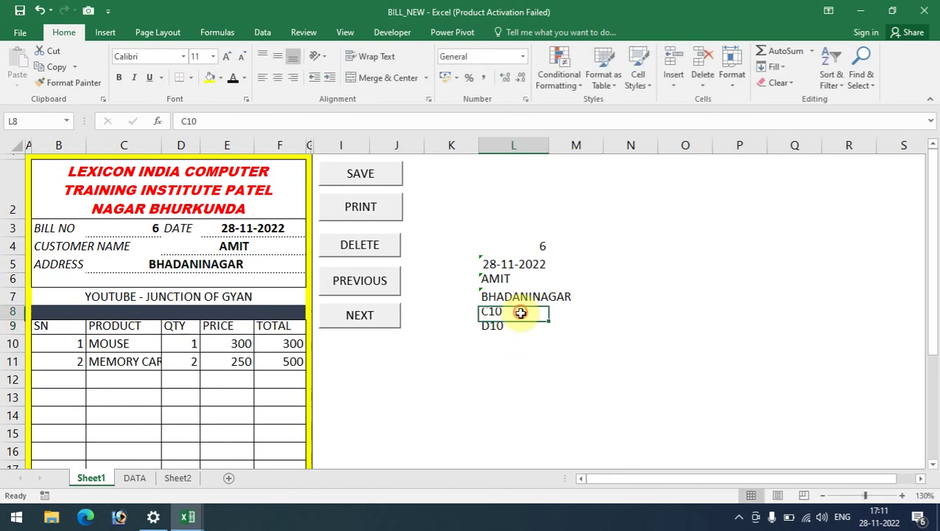
scroll(272, 376, down, 1)
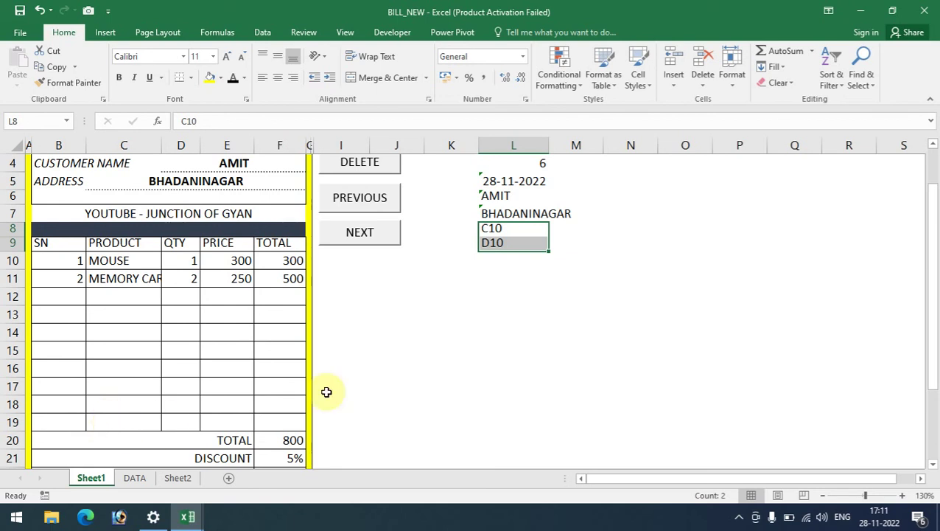
drag(549, 251, 552, 394)
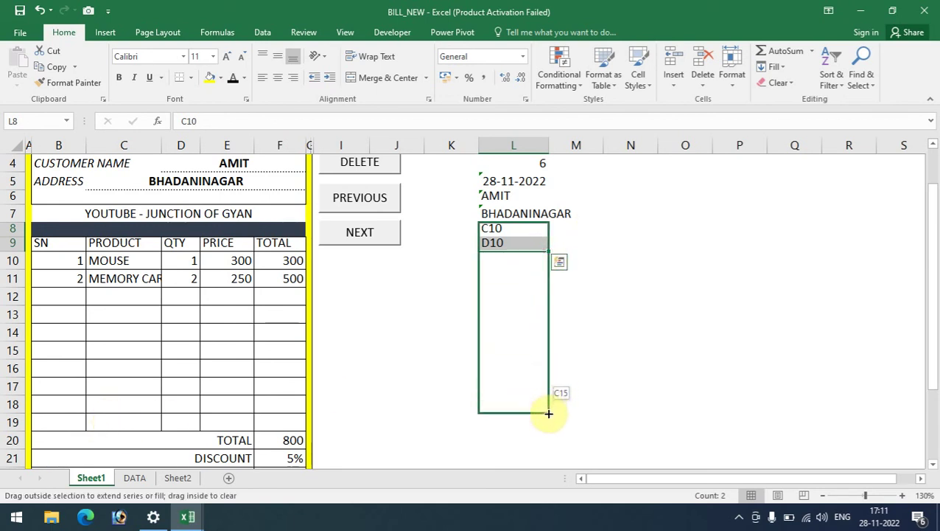
mouse_move(549, 418)
mouse_down()
mouse_move(546, 468)
mouse_move(536, 439)
mouse_up()
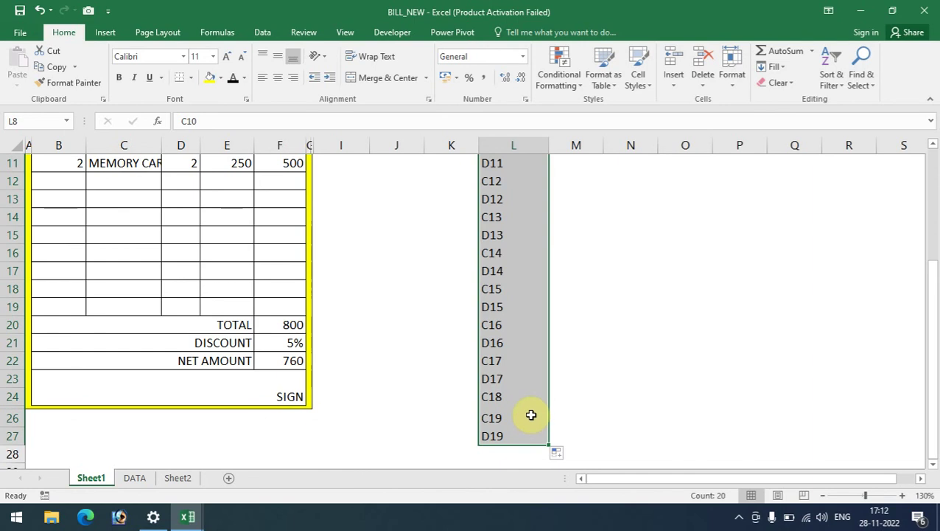
scroll(530, 415, down, 2)
scroll(277, 236, up, 1)
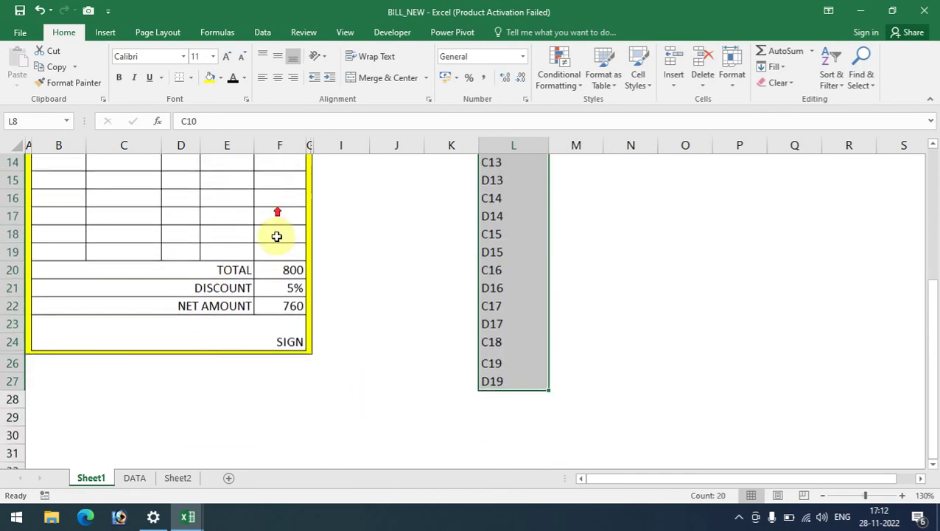
- Link the cell below the labels to the TOTAL 800 in F20
click(495, 399)
text(=)
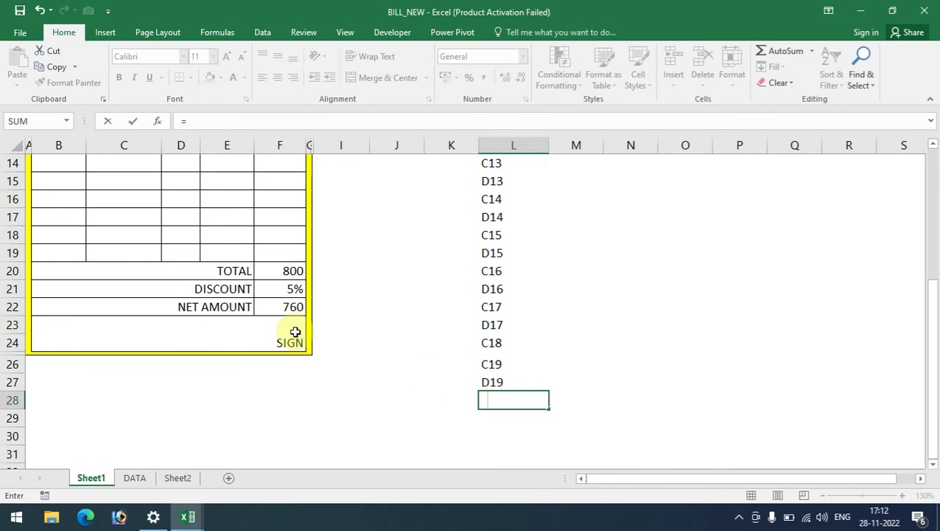
click(294, 271)
key(Return)
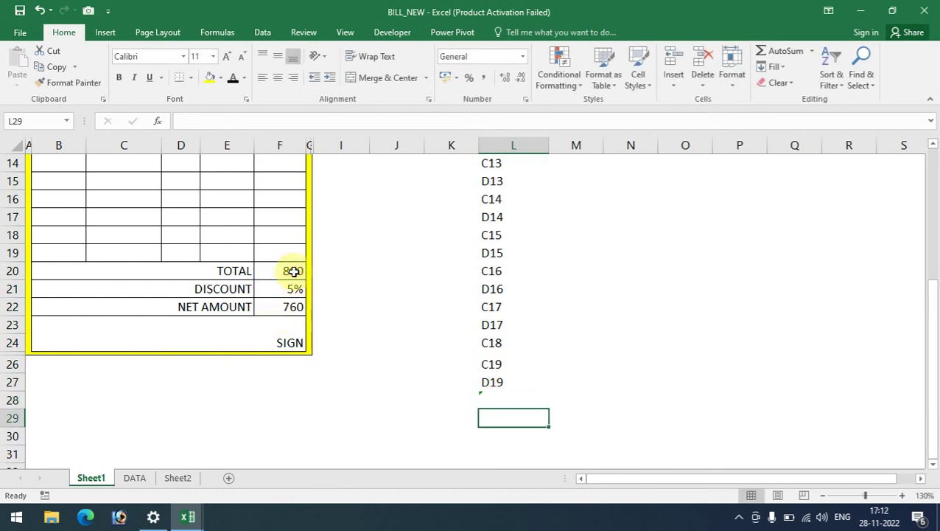
- Copy a label cell's formatting down column L with Format Painter
click(490, 367)
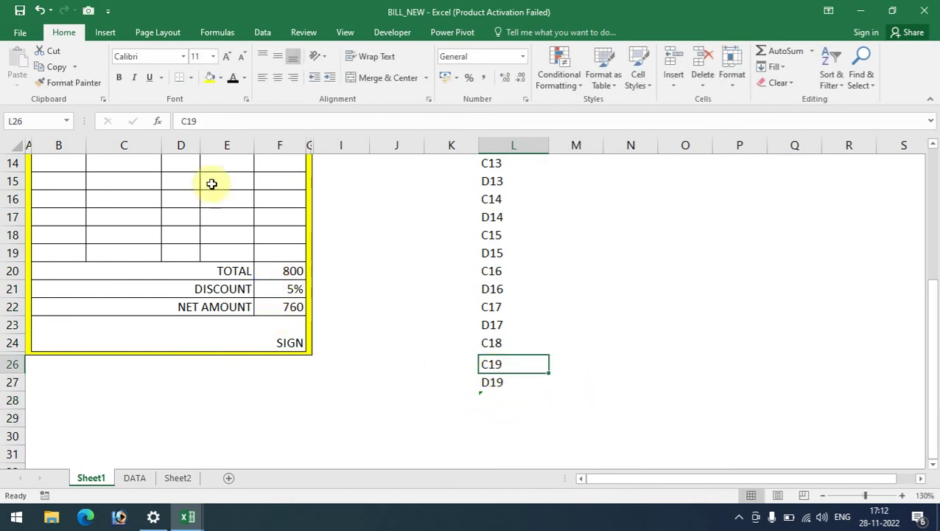
click(70, 83)
mouse_move(516, 325)
mouse_down()
mouse_move(513, 483)
mouse_move(508, 420)
mouse_up()
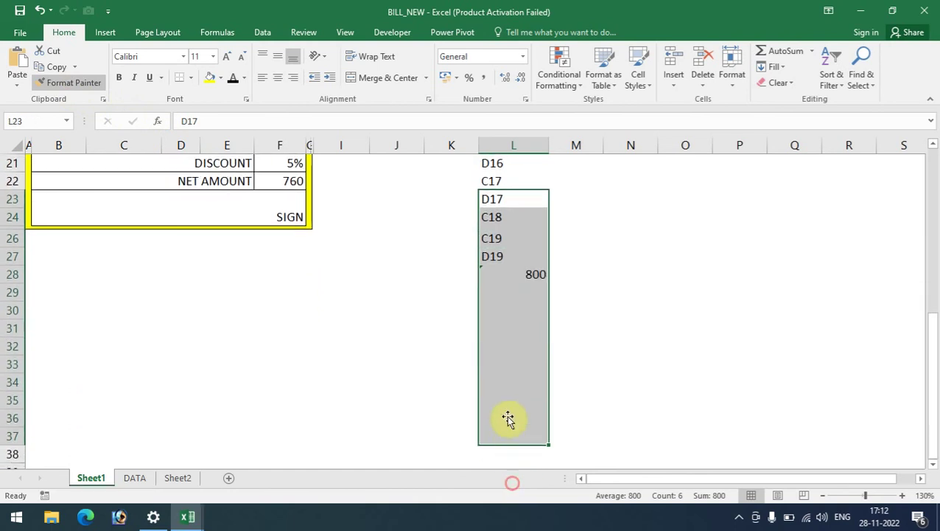
scroll(504, 393, up, 4)
scroll(502, 425, down, 2)
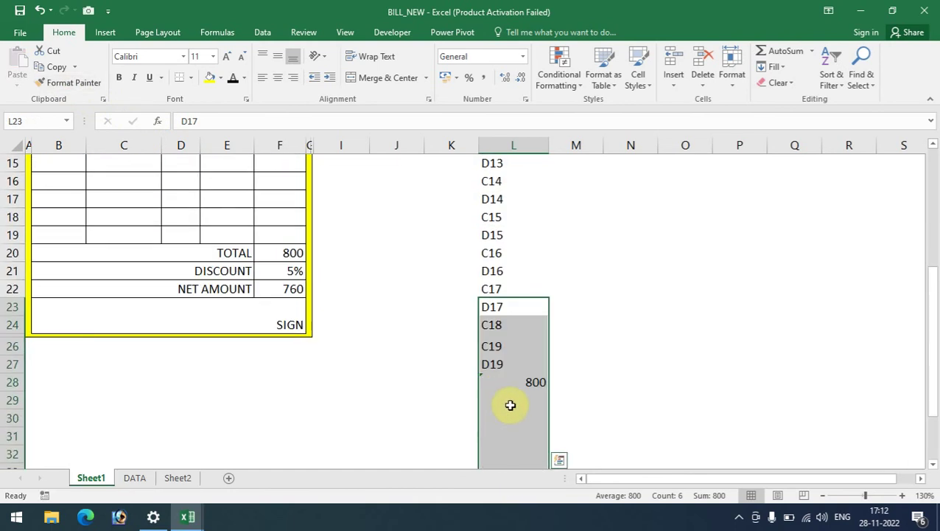
- Retype the final labels so L26–L28 read D18, C19 and D19
click(510, 398)
text(=)
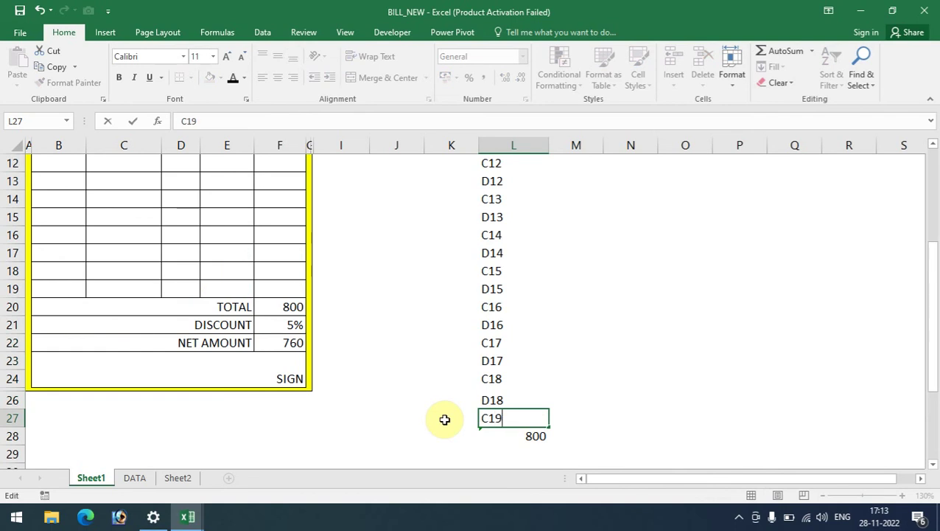
key(Return)
key(F2)
key(Escape)
text(C)
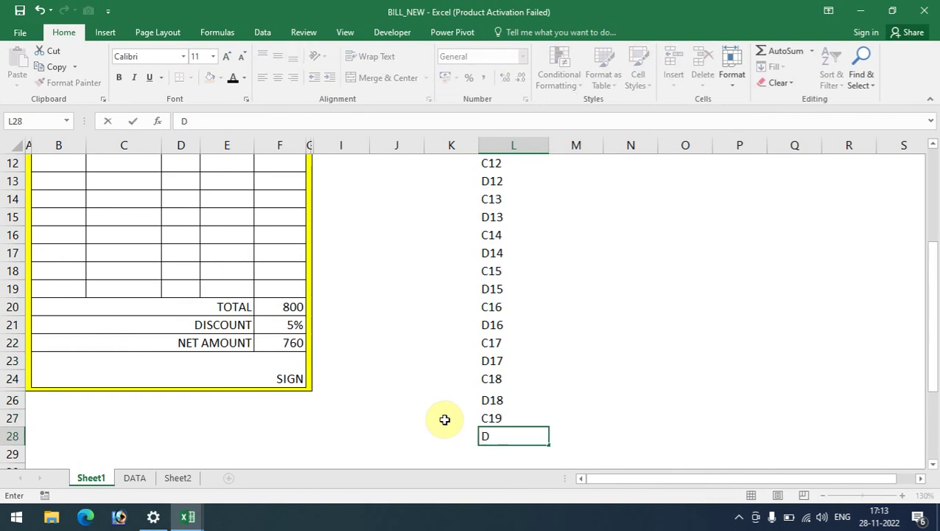
key(Return)
scroll(445, 419, up, 4)
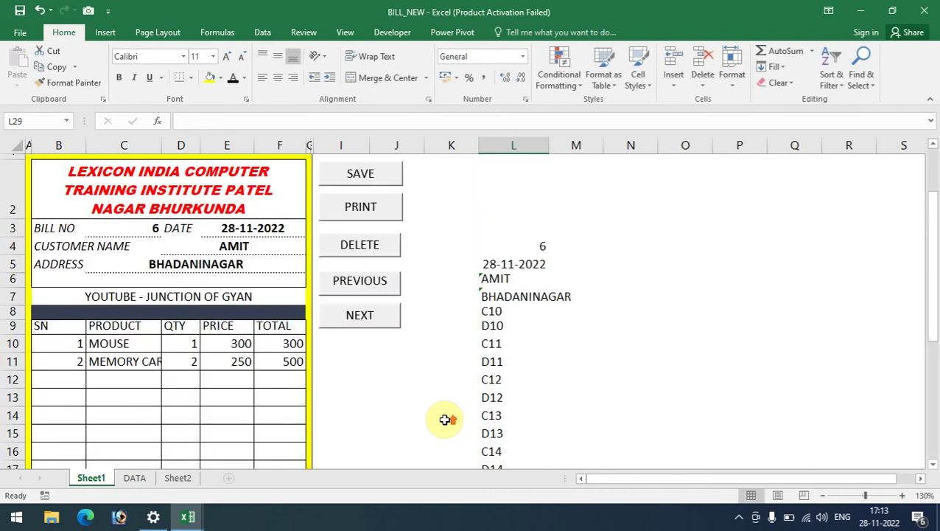
- Select the column L labels and replace C with =C to make product formulas
click(498, 311)
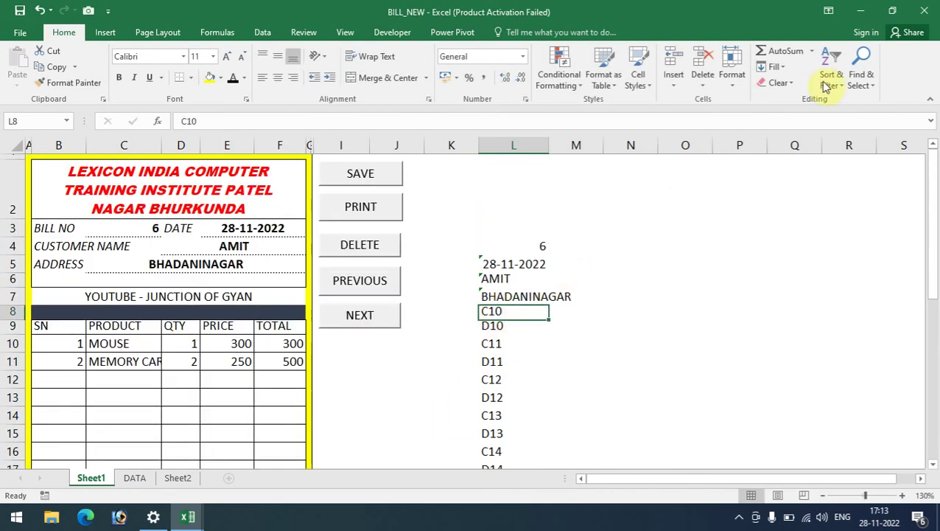
mouse_move(505, 314)
mouse_down()
mouse_move(523, 520)
mouse_move(516, 435)
mouse_up()
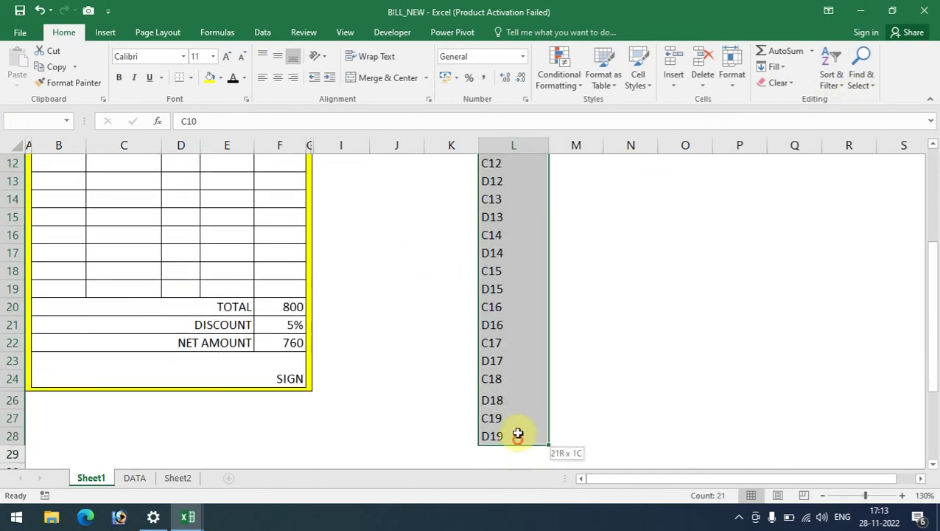
click(860, 87)
click(857, 117)
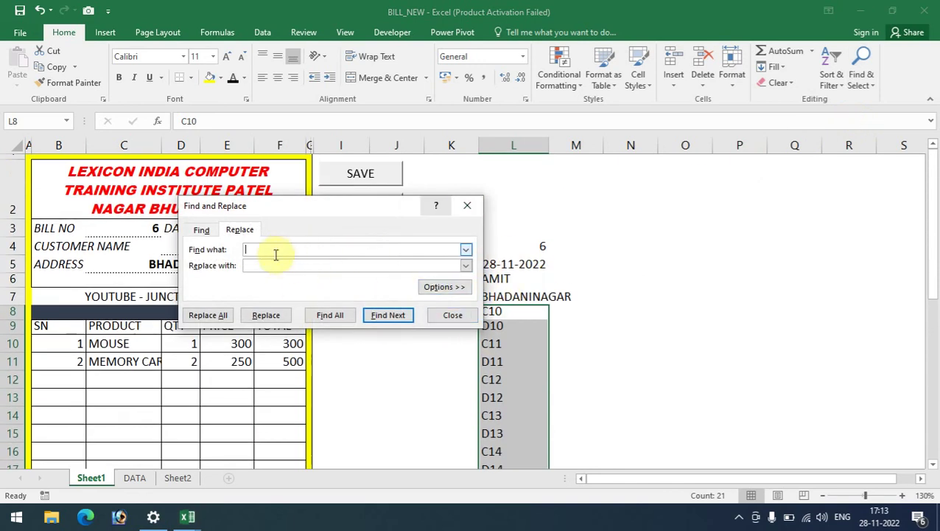
text(C)
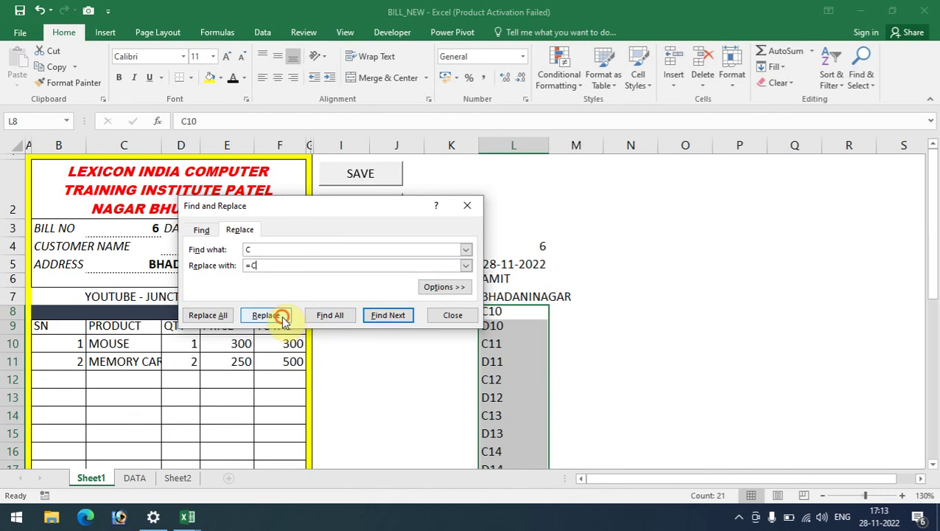
click(223, 317)
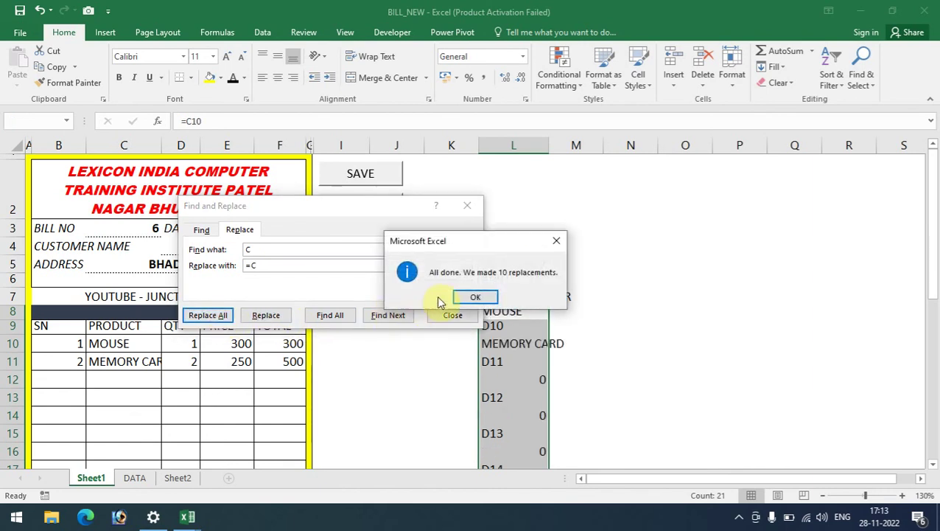
click(472, 299)
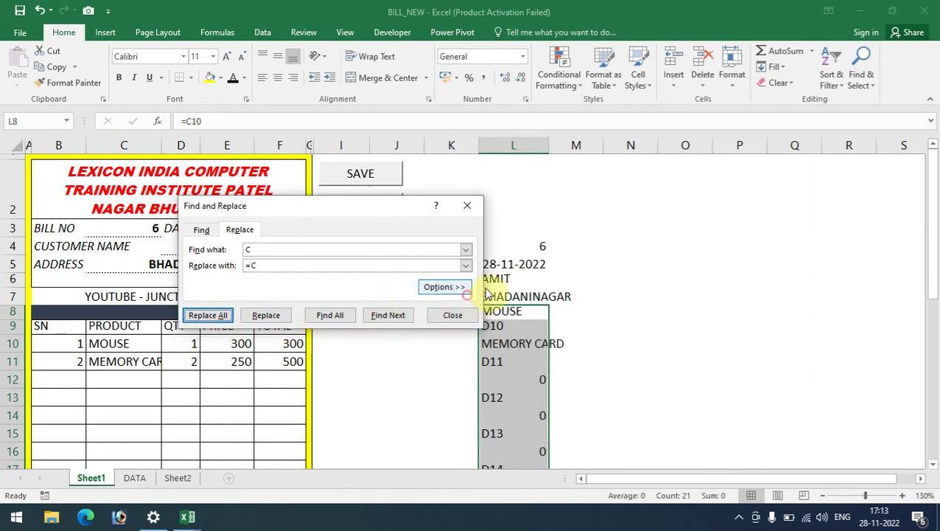
- Replace D with =D across the labels so quantities show as live references
click(255, 248)
double_click(254, 248)
text(D)
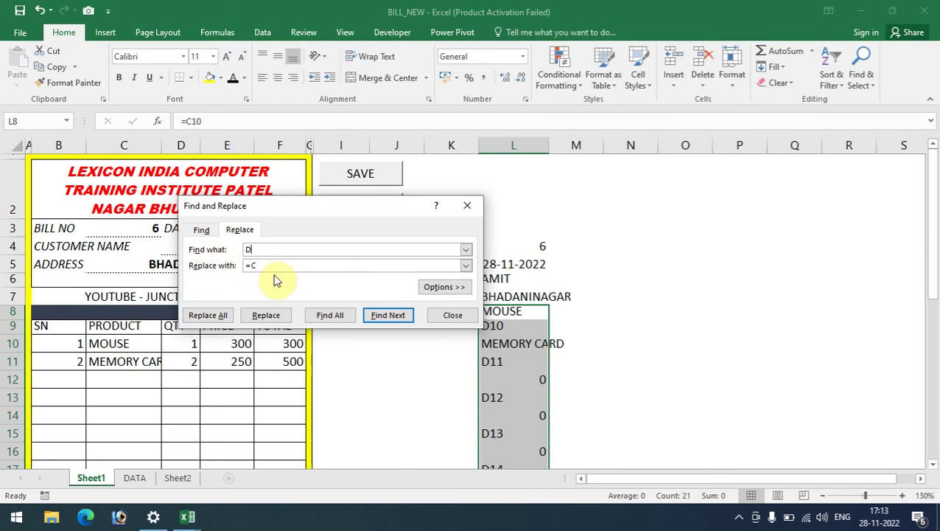
click(275, 265)
double_click(262, 266)
text(D)
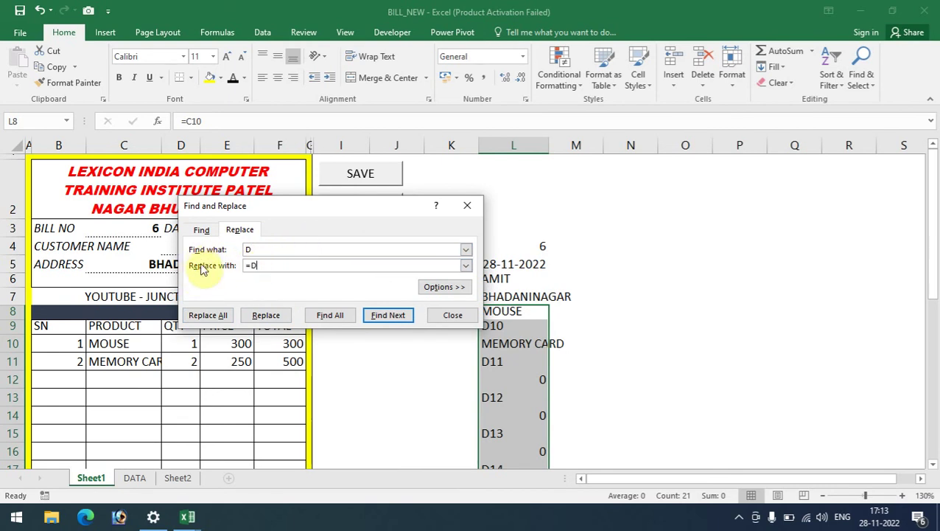
click(210, 315)
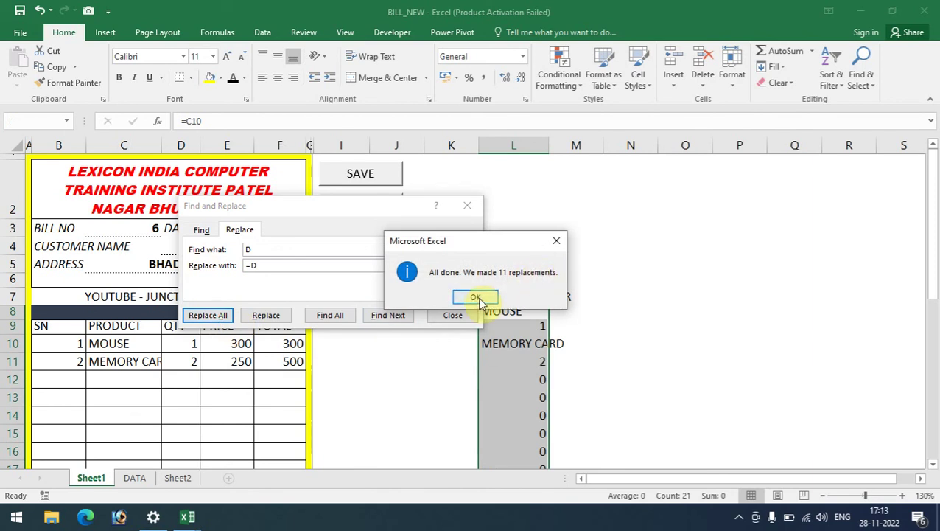
click(476, 298)
click(467, 206)
scroll(583, 383, down, 1)
- Add a third bill line in row 12: MOUSE with quantity 3
scroll(560, 372, down, 3)
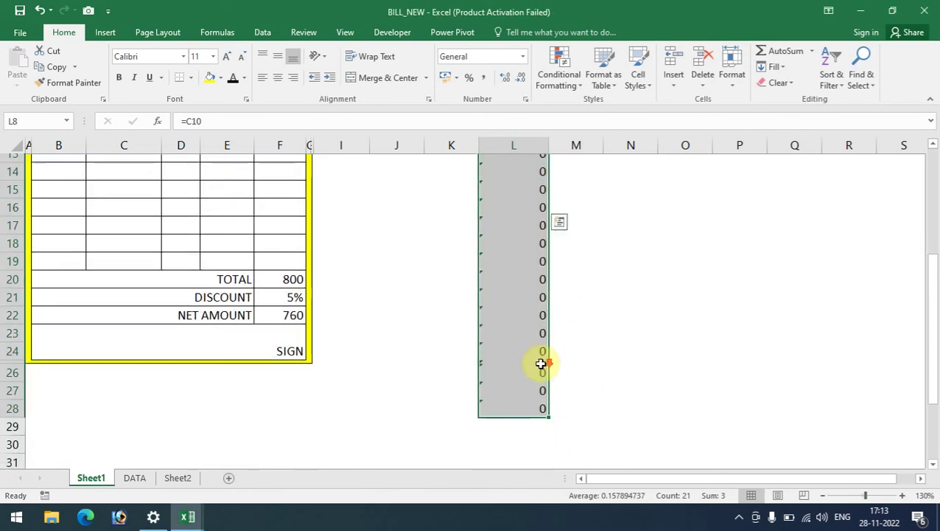
scroll(541, 364, down, 2)
scroll(541, 363, up, 3)
scroll(541, 363, up, 3)
scroll(538, 363, down, 2)
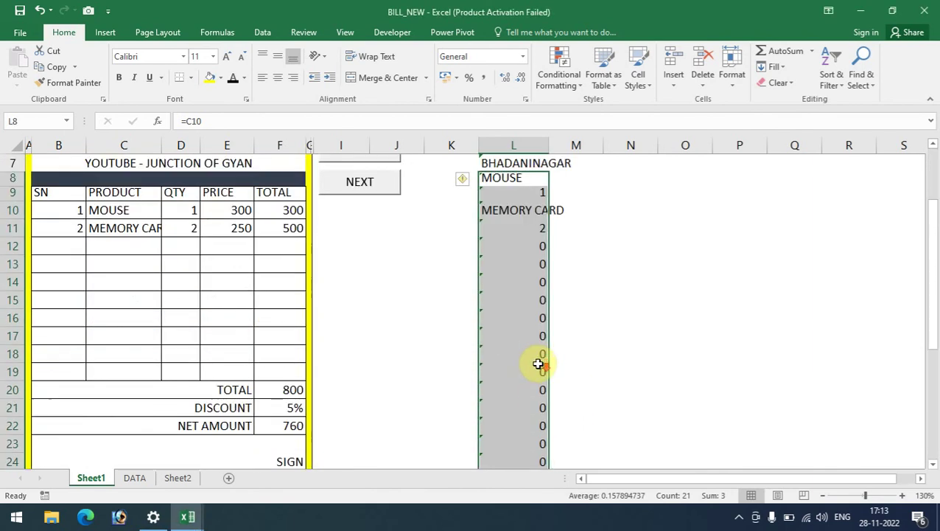
scroll(538, 363, down, 2)
scroll(538, 364, up, 4)
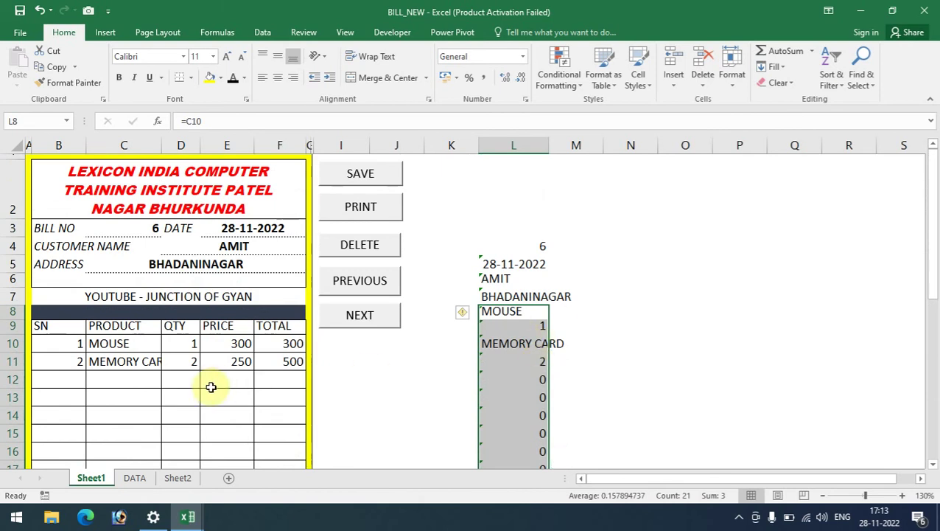
click(138, 380)
click(166, 381)
click(144, 406)
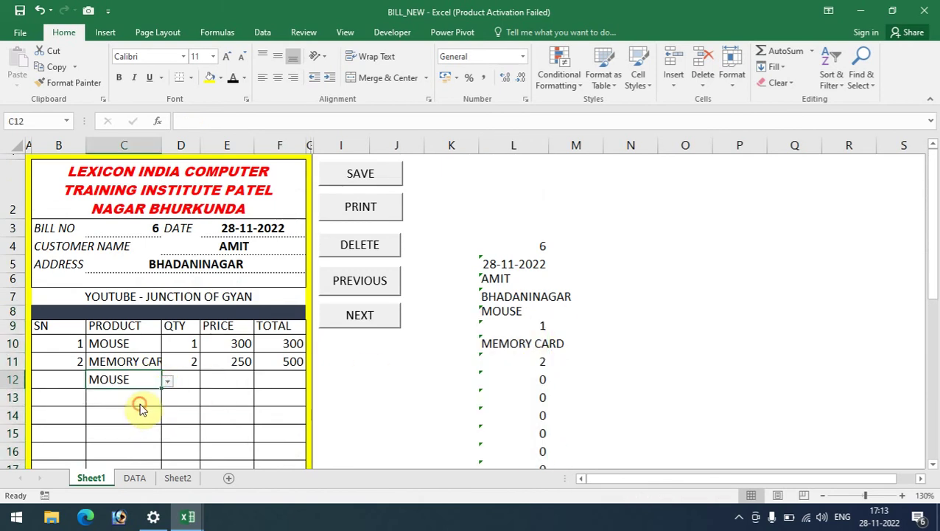
click(194, 379)
text(3)
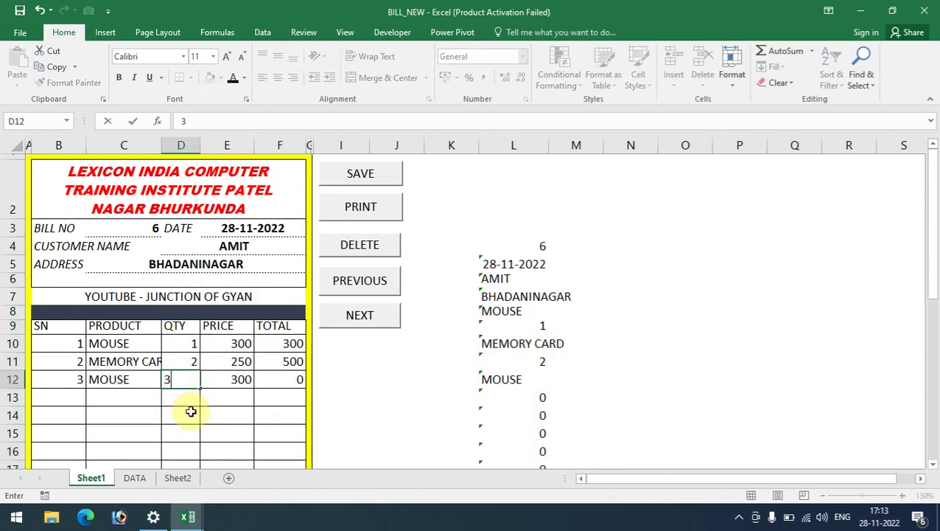
click(189, 411)
- Select helper cells L5:L28 to check they now mirror MOUSE and 3
scroll(535, 431, down, 2)
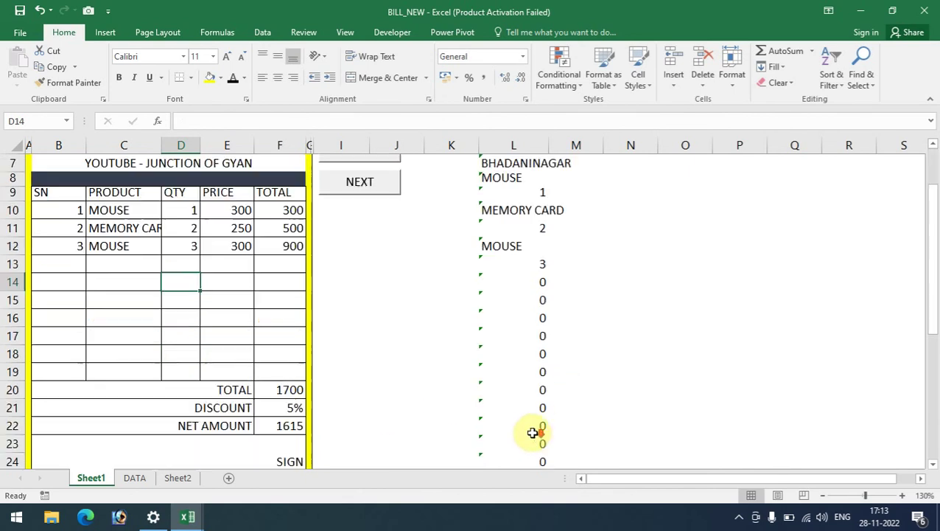
scroll(535, 431, down, 3)
click(514, 401)
drag(514, 364, 513, 264)
scroll(530, 329, down, 2)
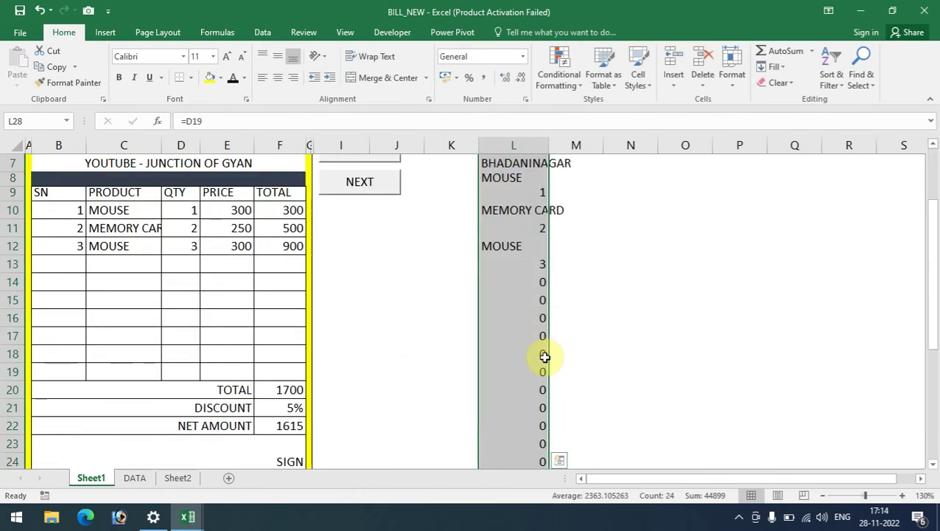
scroll(545, 357, up, 2)
- Enter =IF(L4=0,"",L4) in cell M4
click(573, 264)
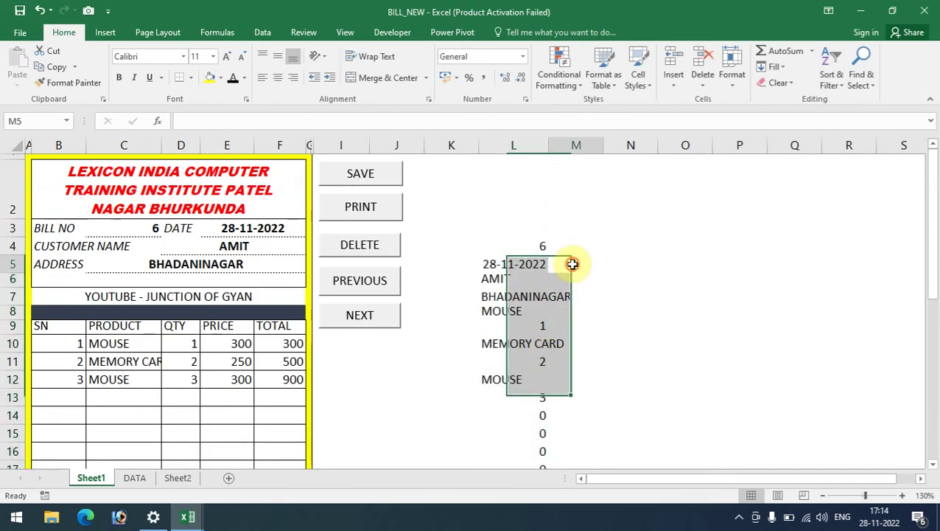
double_click(574, 264)
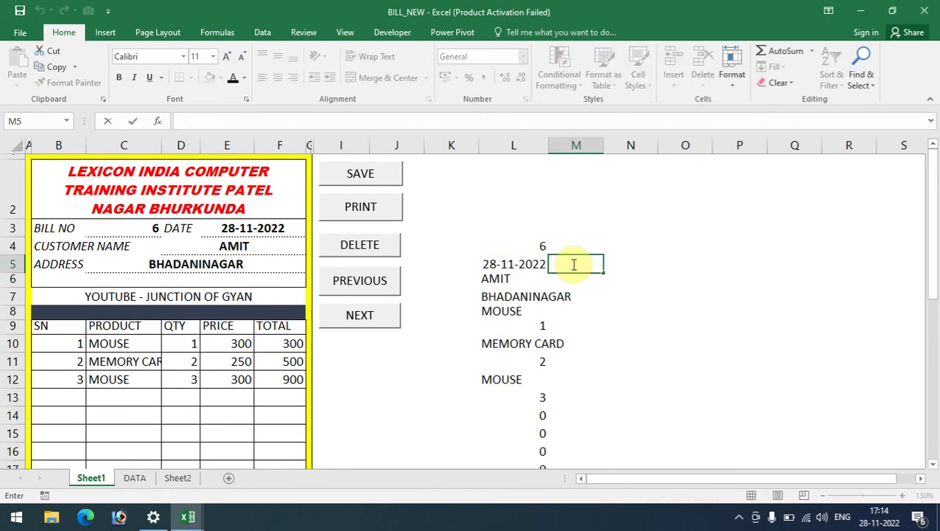
key(Escape)
click(578, 248)
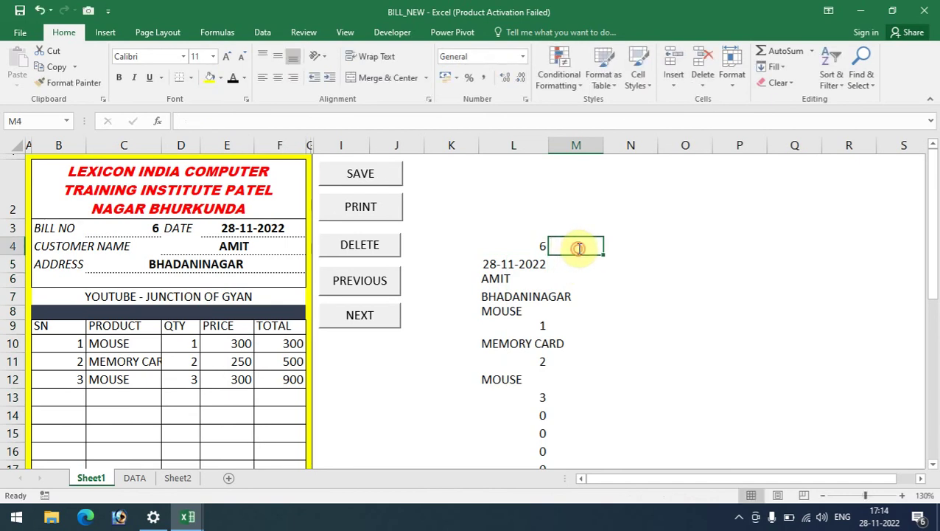
text(=)
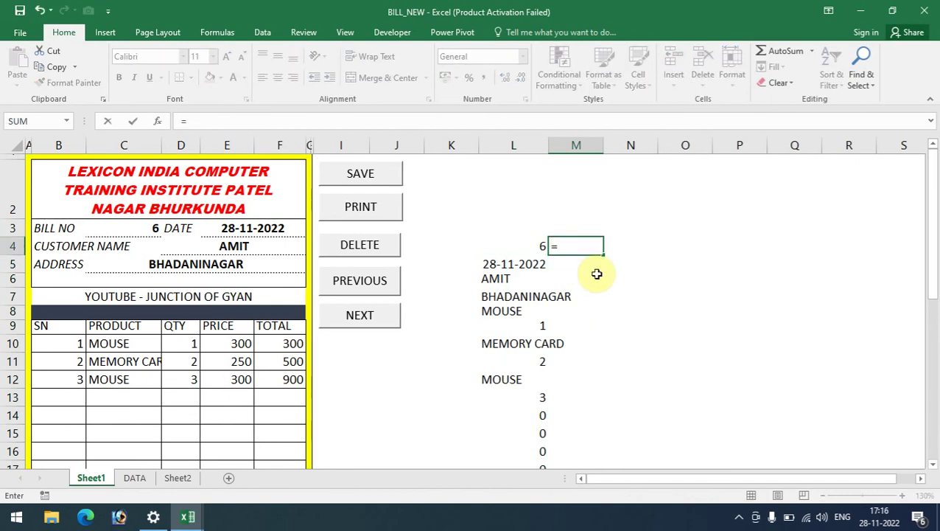
text(IF)
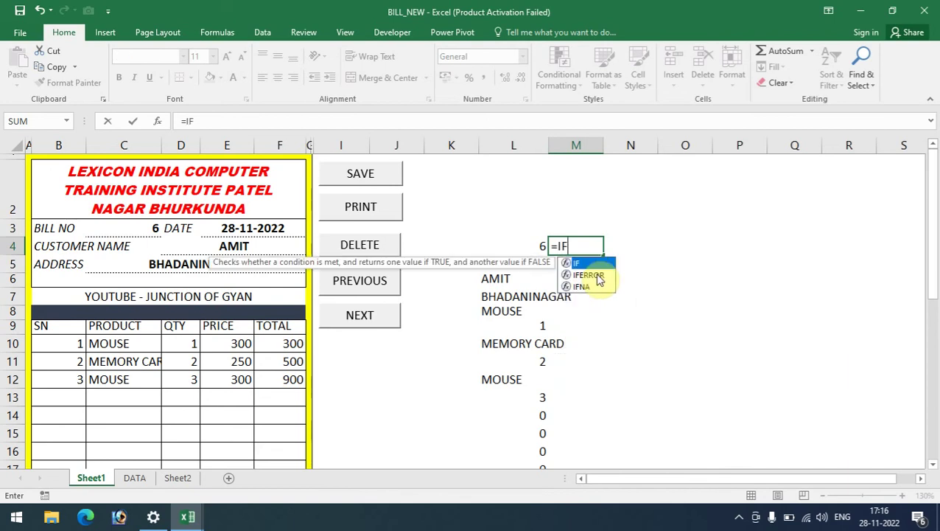
text(()
click(532, 246)
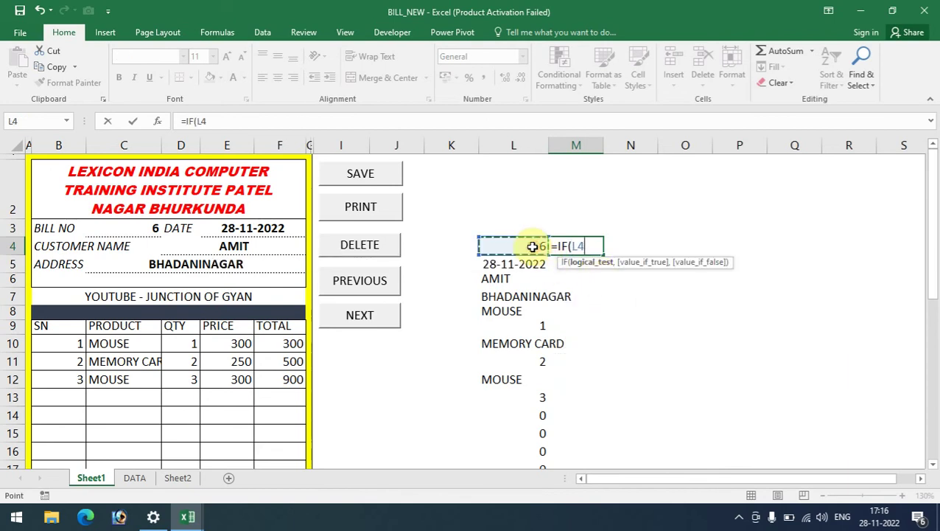
text(=0)
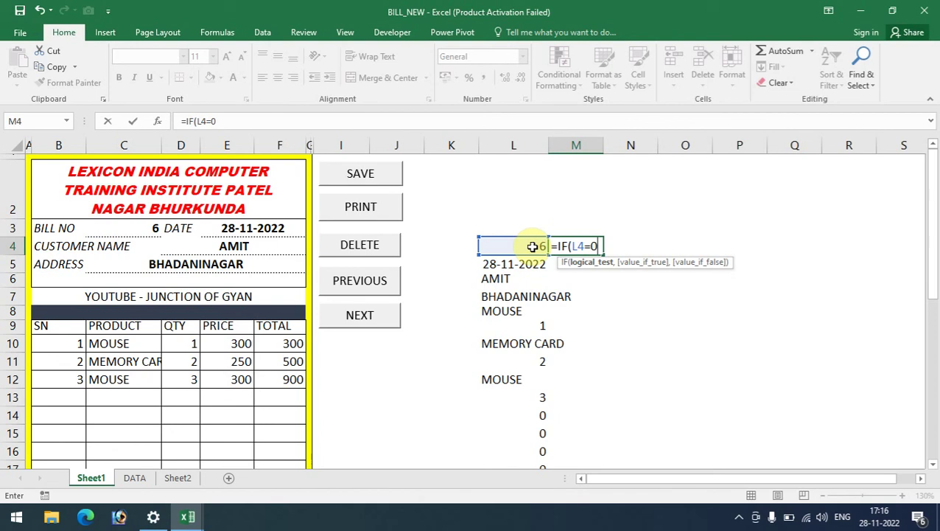
text(,)
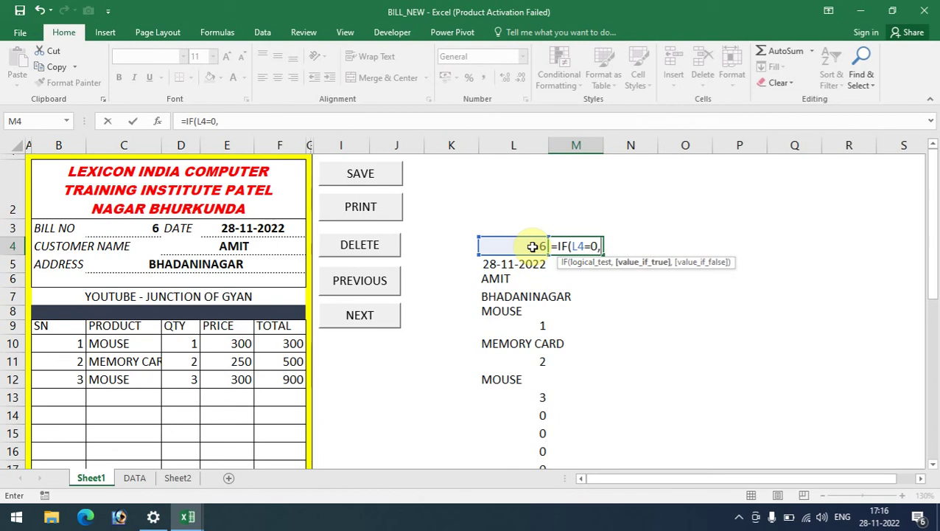
text("",)
click(532, 246)
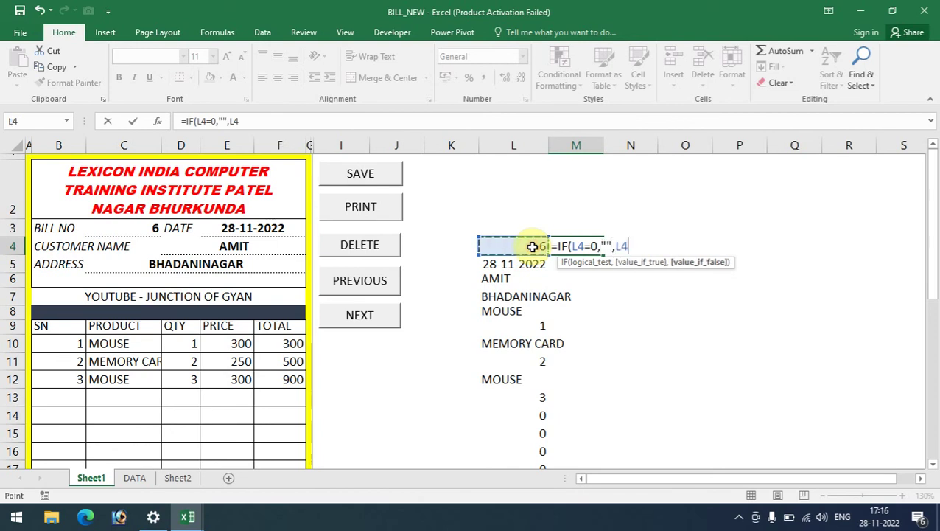
key(Return)
text())
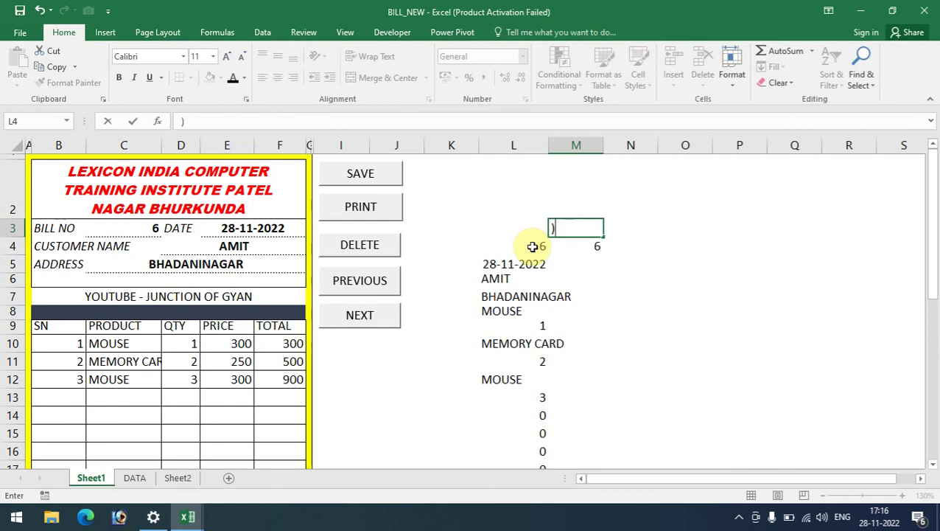
- Fill the M4 formula down to M28 and select the M4:M28 range
click(576, 247)
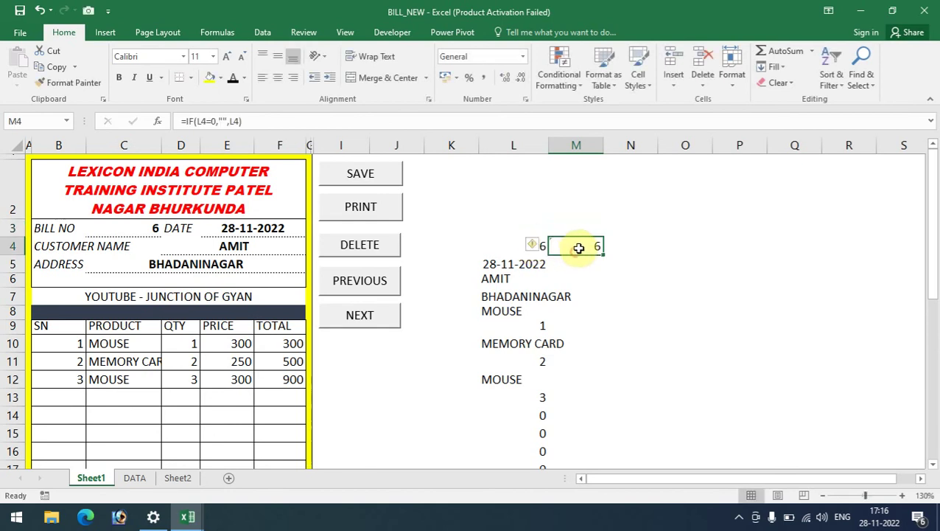
drag(604, 255, 581, 440)
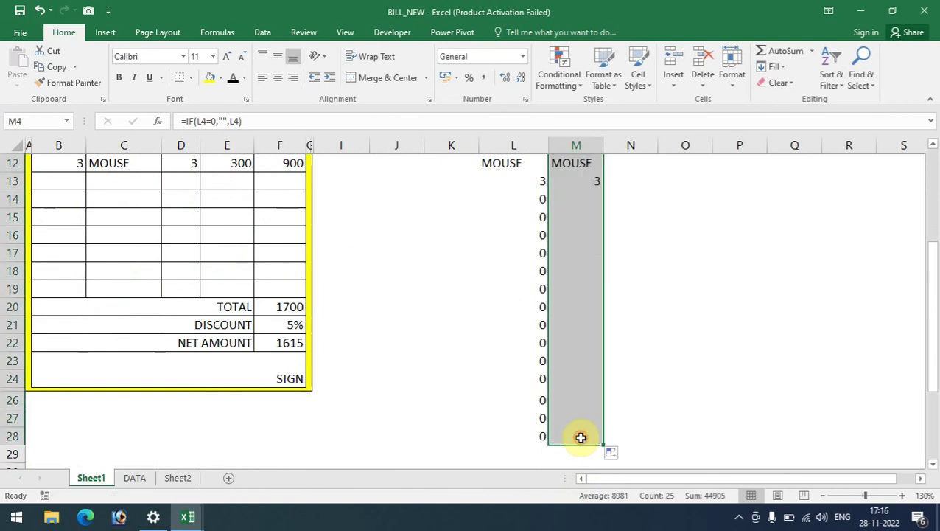
scroll(560, 395, up, 2)
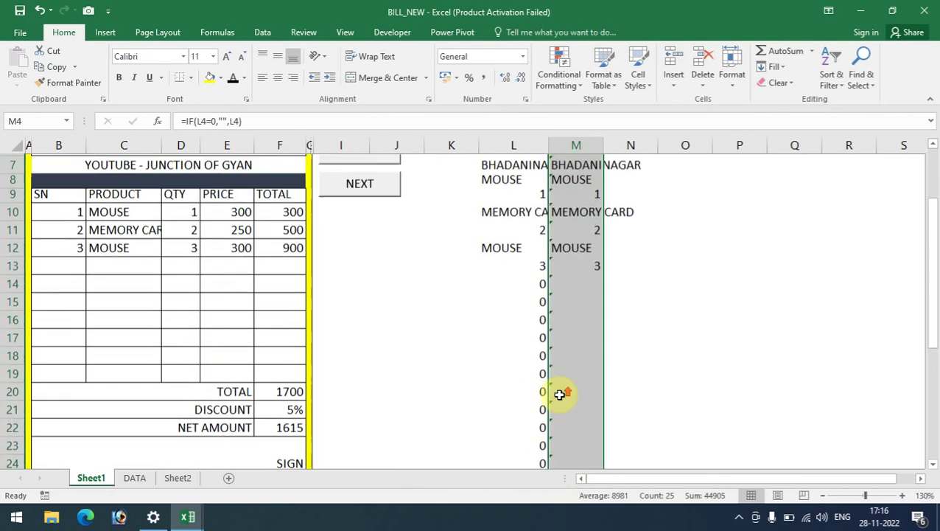
scroll(560, 395, up, 1)
scroll(559, 395, up, 1)
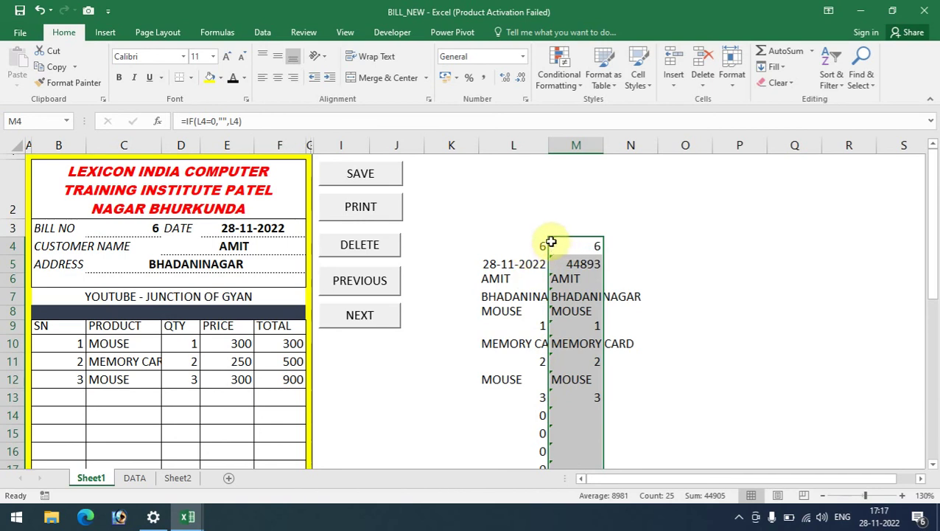
mouse_move(580, 243)
mouse_down()
mouse_move(569, 520)
mouse_move(581, 429)
mouse_up()
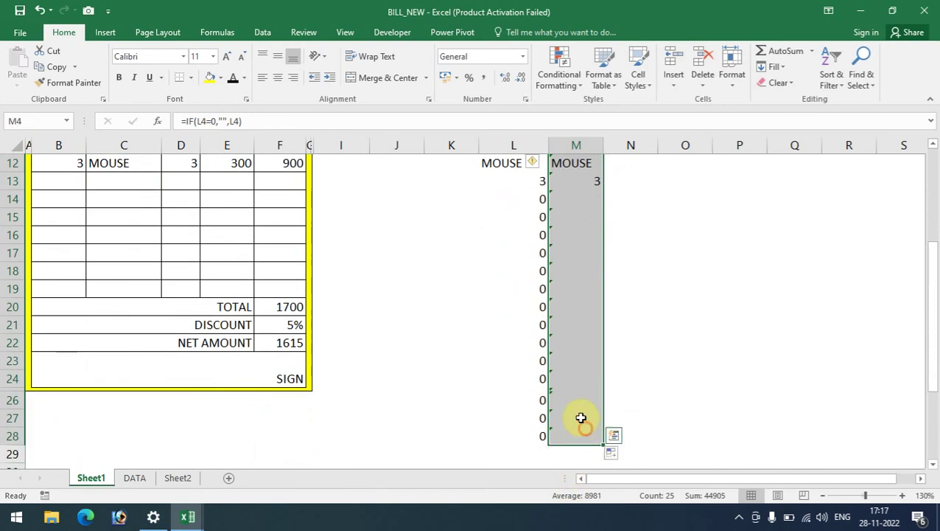
scroll(582, 418, up, 4)
click(532, 245)
click(553, 279)
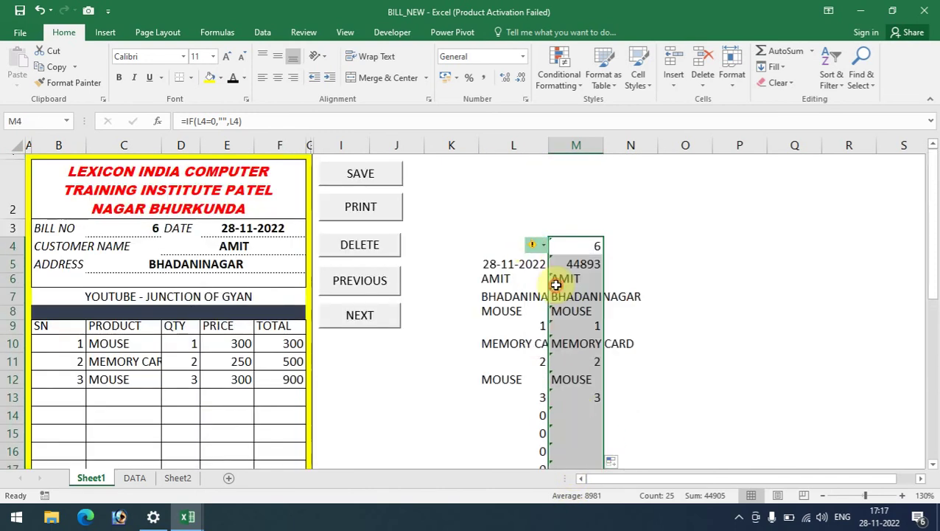
click(45, 123)
text(SAVEBILL)
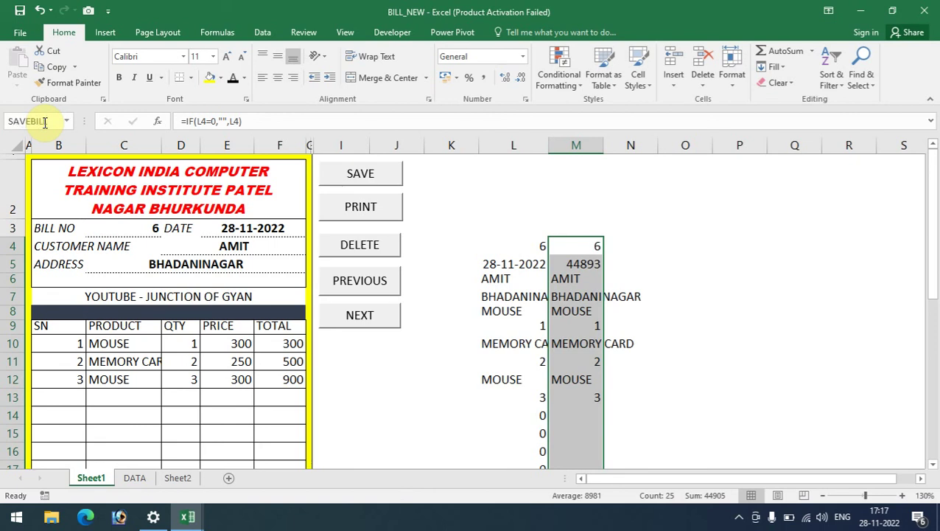
- Name M4:M28 SAVEBILL and N4:N28 SD through the Name Box
key(Return)
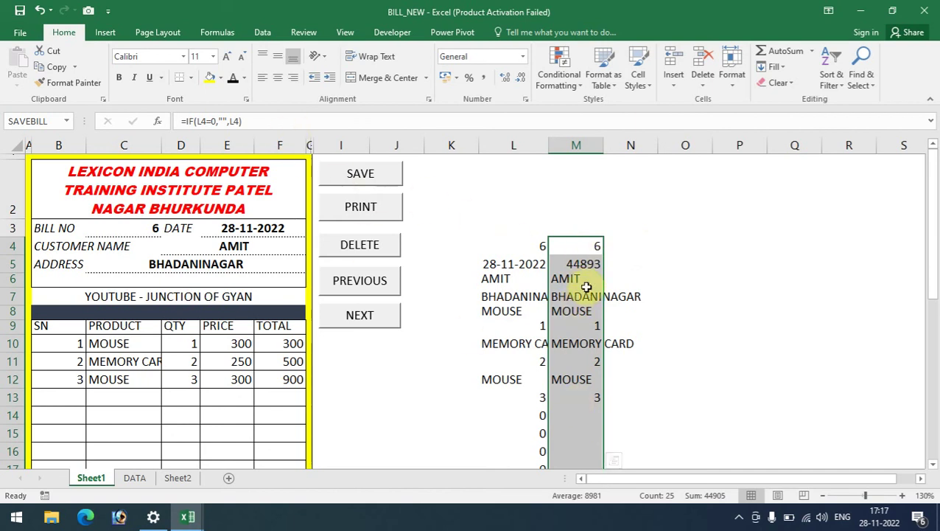
mouse_move(617, 246)
mouse_down()
mouse_move(612, 451)
mouse_move(617, 434)
mouse_up()
scroll(621, 417, up, 4)
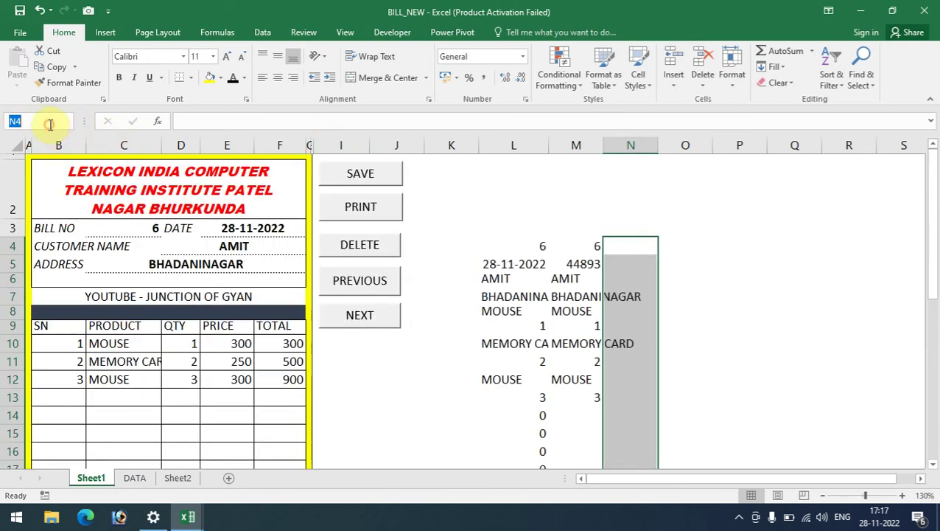
text(SD)
key(Return)
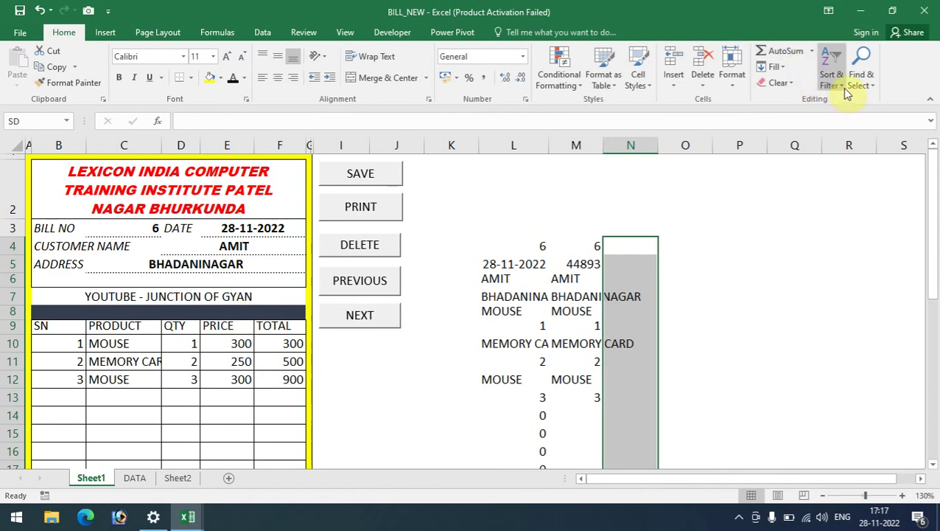
- Begin recording macro SAVEBILLDATA, stored in This Workbook, from View > Macros
click(262, 32)
click(348, 34)
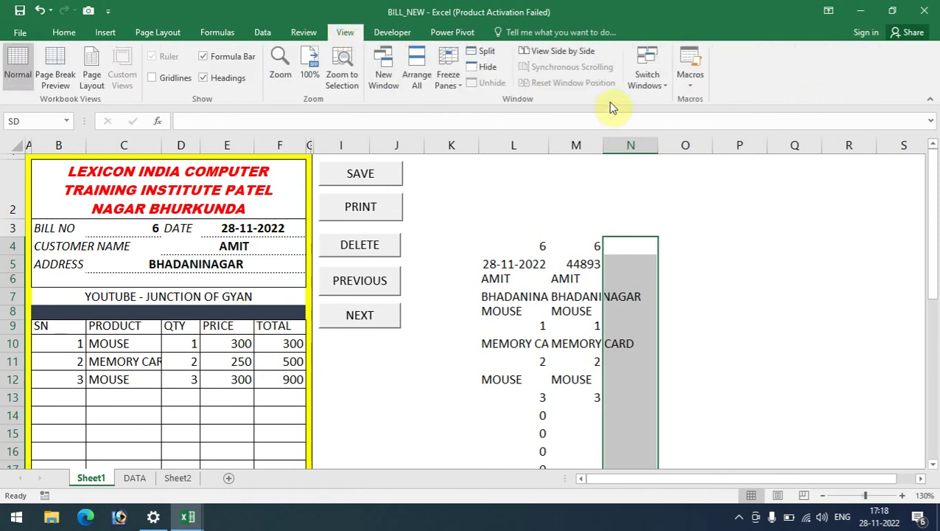
click(690, 78)
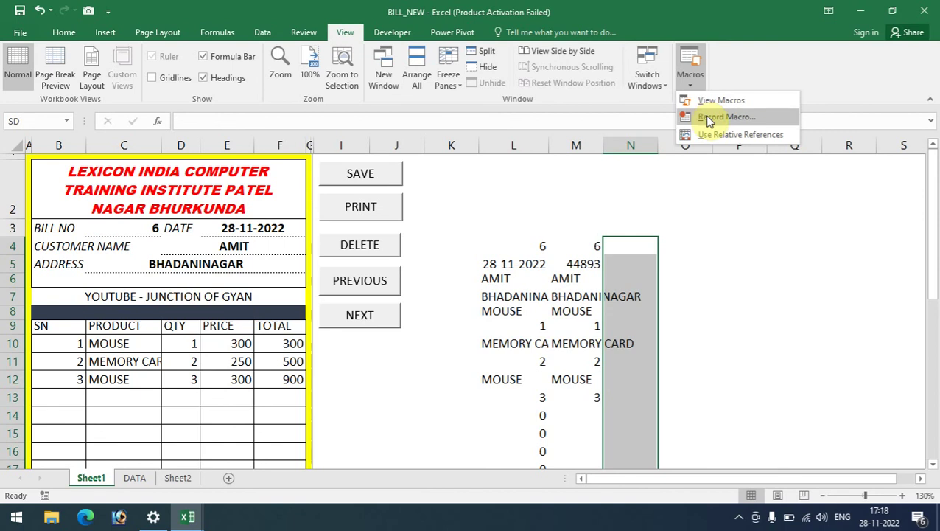
click(707, 117)
text(SAVEBILLDATA)
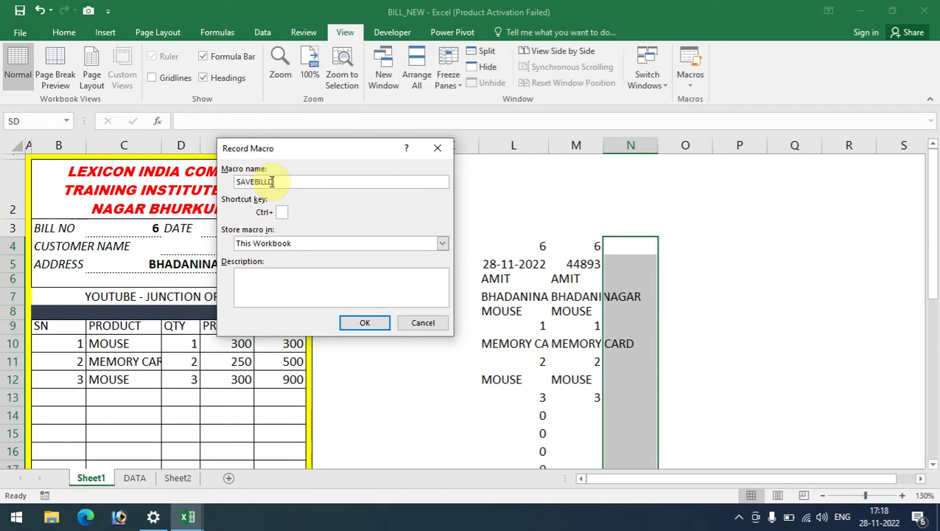
click(369, 324)
text(AVEBILL)
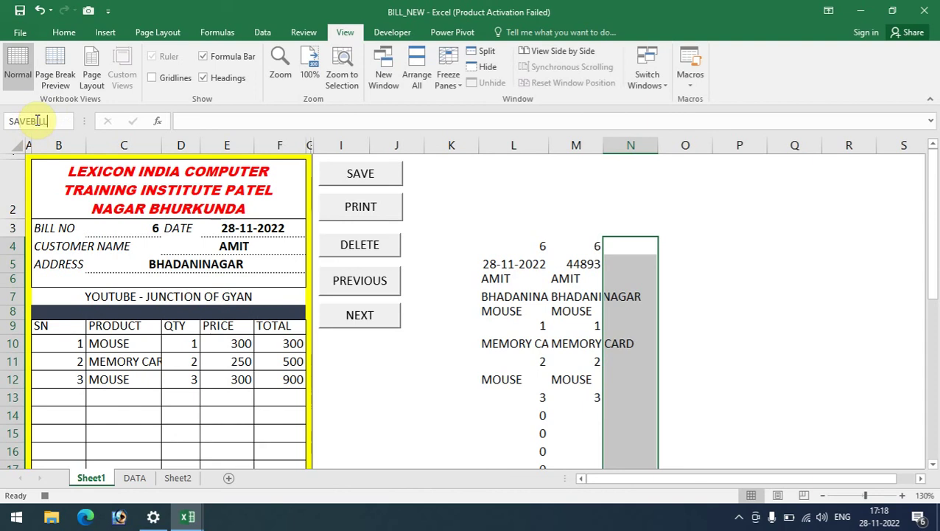
- Copy the SAVEBILL helper range and paste it into the SD range in column N
key(Return)
scroll(504, 214, up, 1)
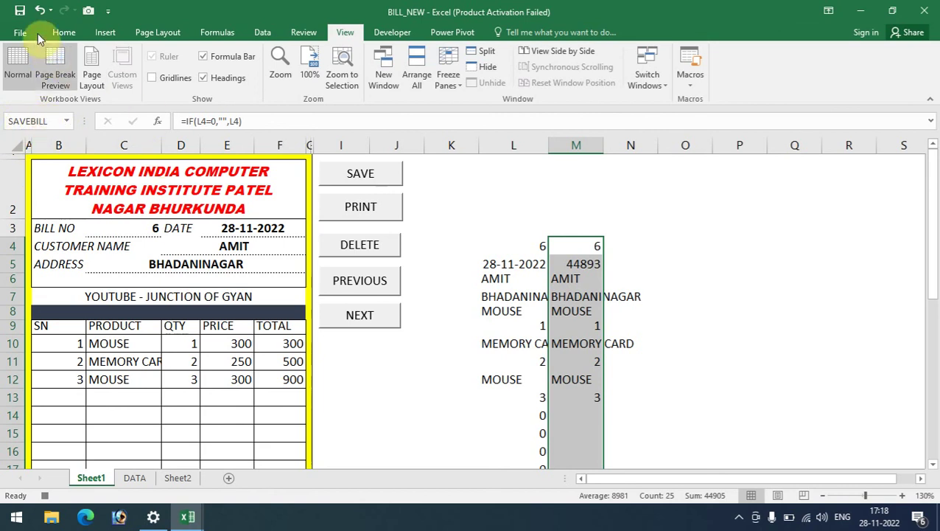
click(60, 31)
click(57, 67)
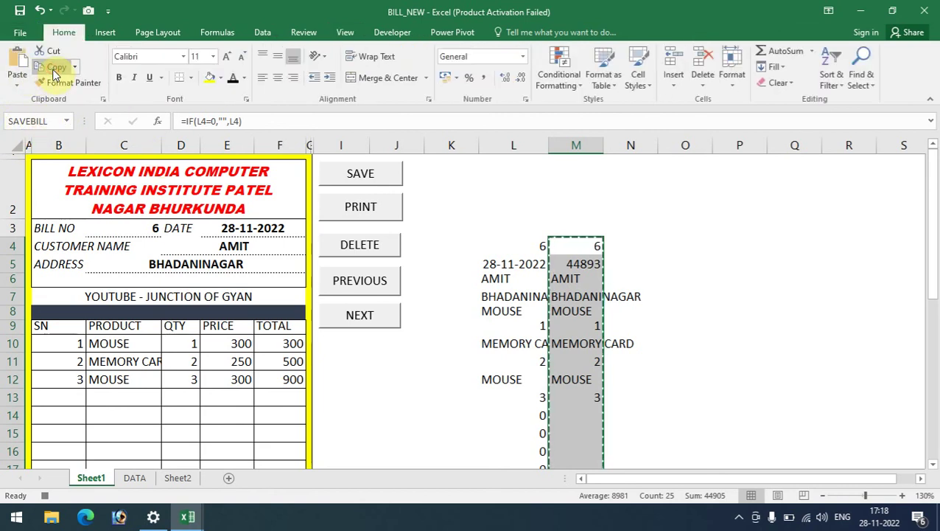
click(53, 119)
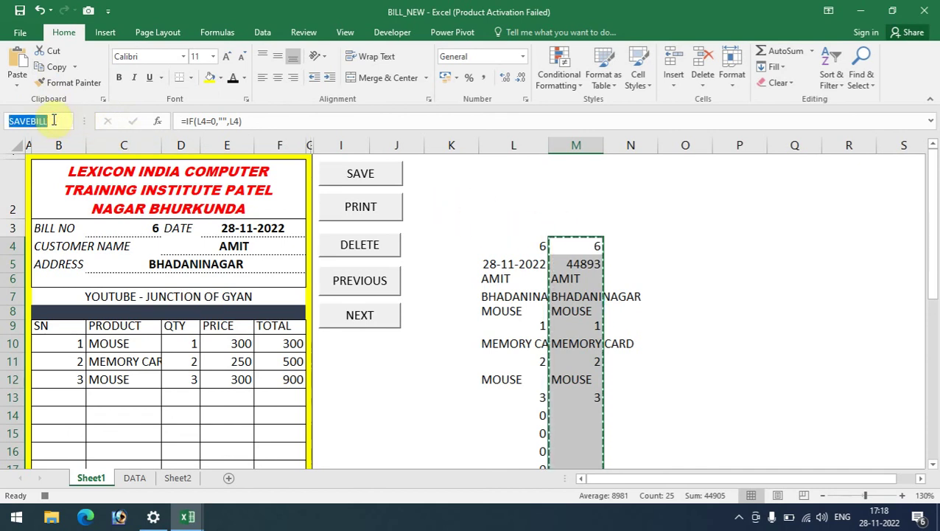
text(SD)
key(Return)
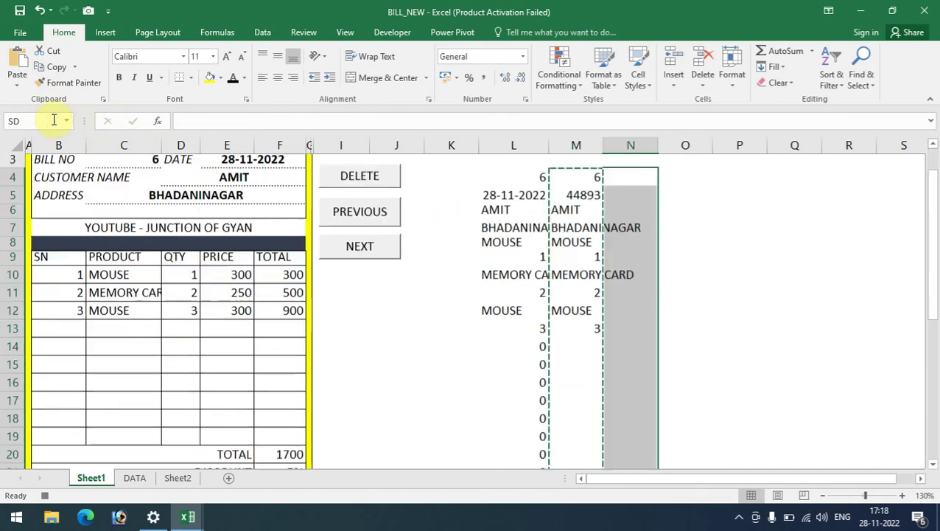
click(22, 63)
- Paste column N back as plain values, copy them, and switch to the DATA sheet
scroll(460, 266, up, 1)
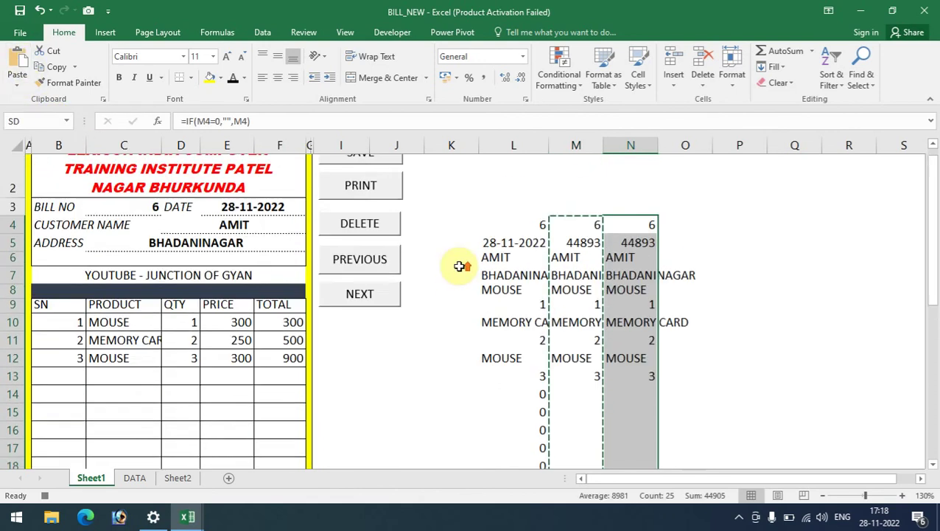
scroll(460, 266, up, 1)
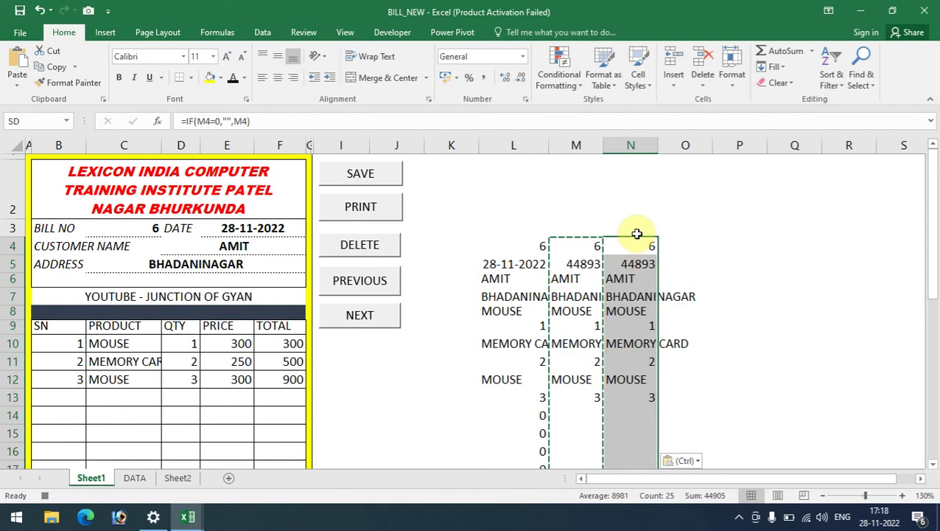
click(17, 83)
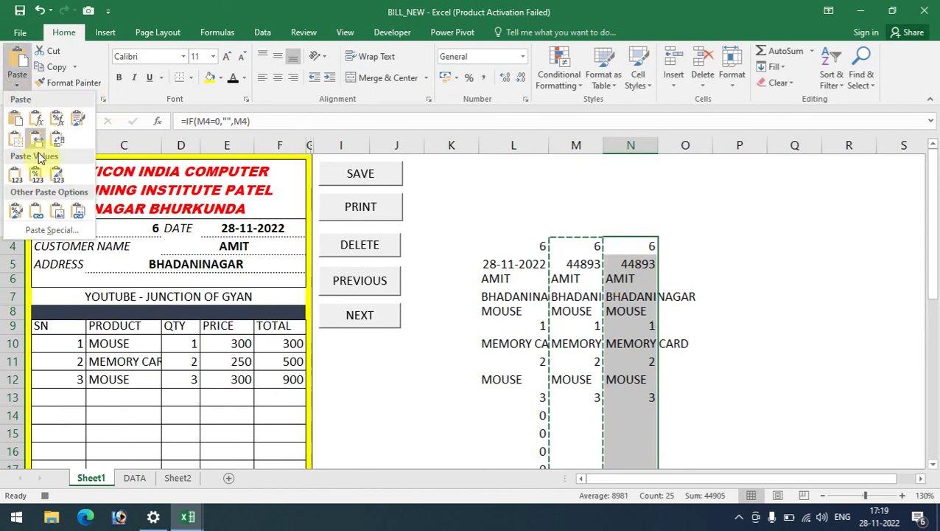
click(15, 175)
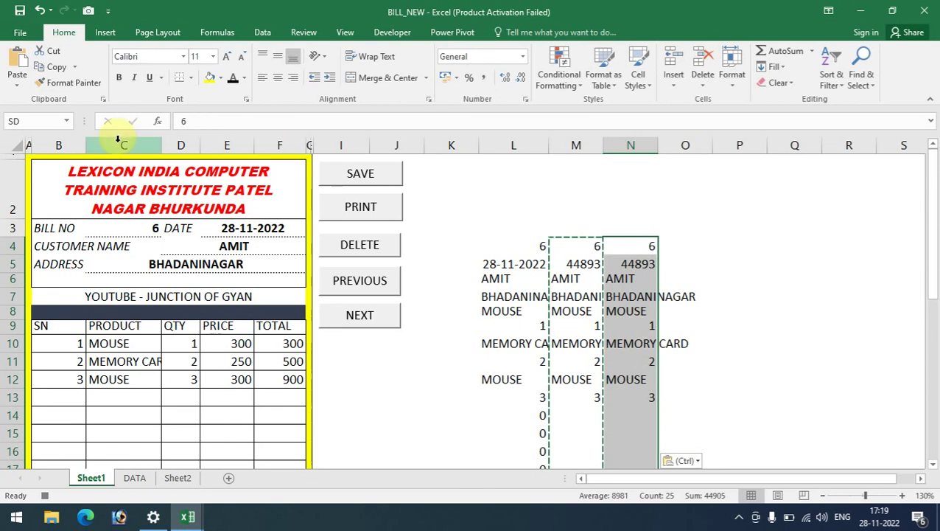
click(60, 70)
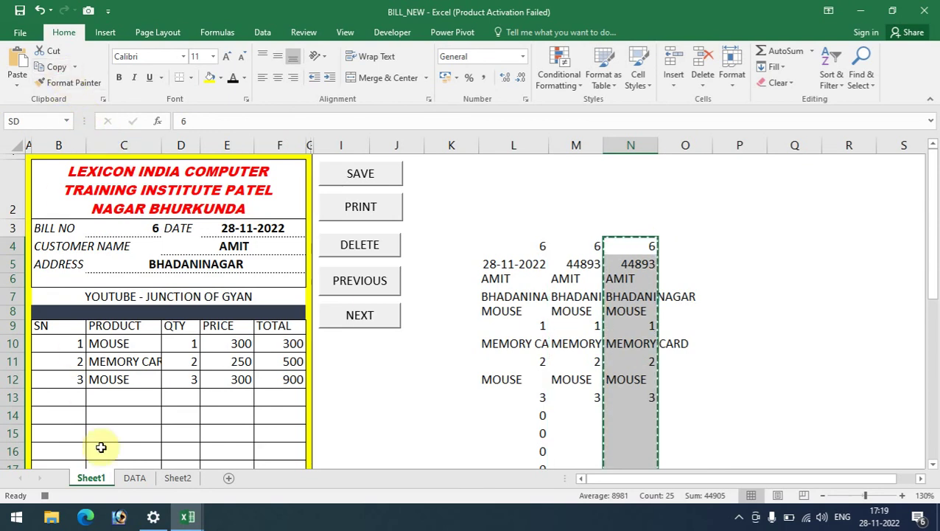
click(134, 477)
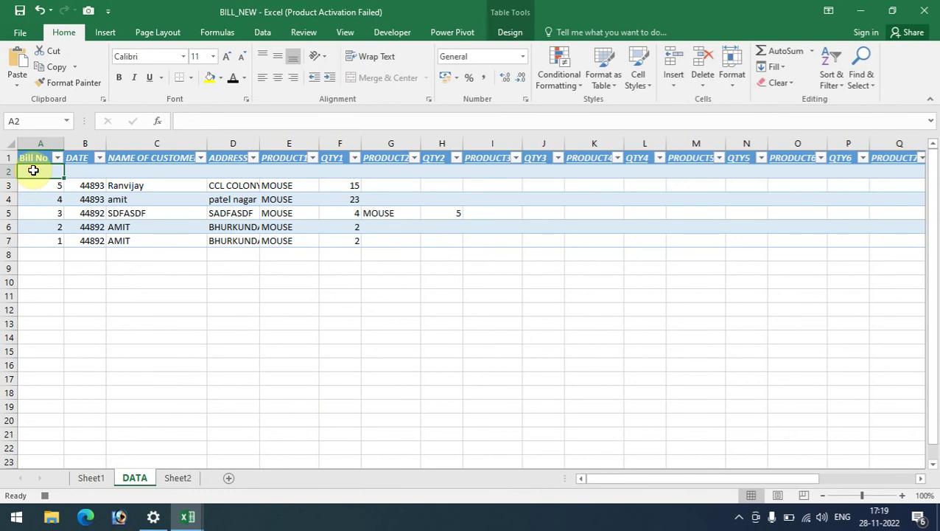
- Paste bill 6 transposed into DATA row 2 and insert a blank sheet row above it
right_click(33, 170)
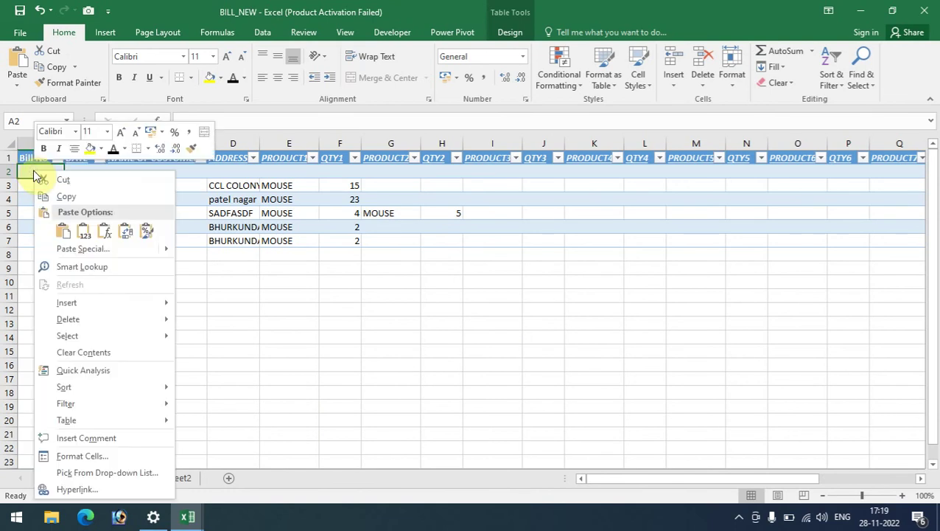
click(19, 81)
click(18, 82)
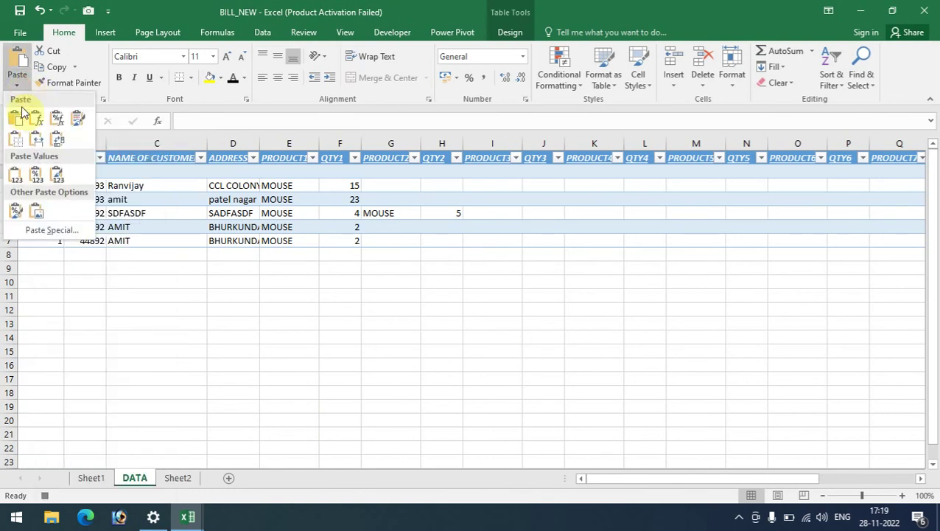
click(58, 145)
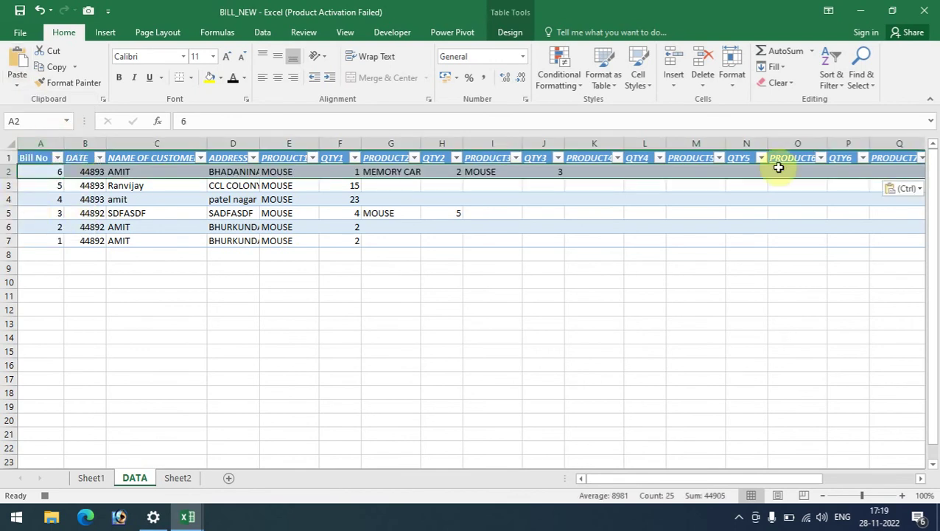
click(30, 171)
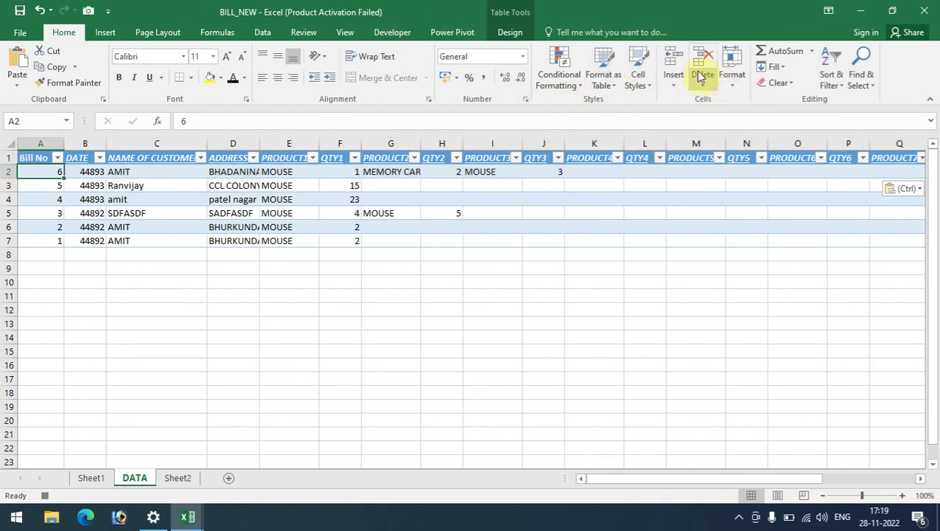
click(678, 87)
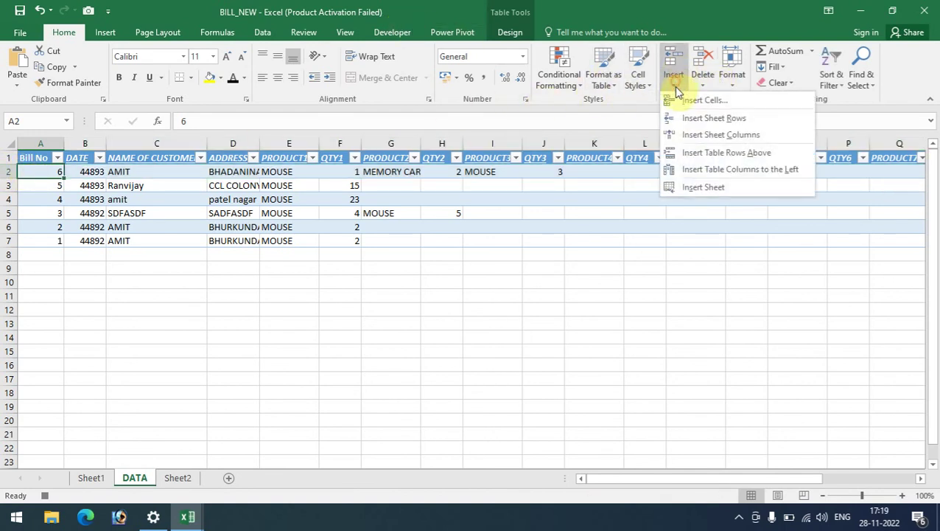
click(706, 122)
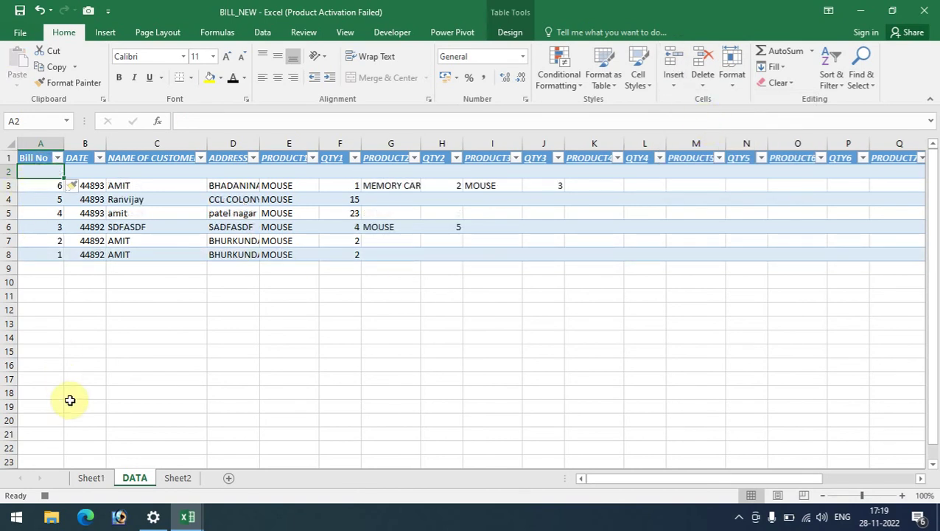
- On Sheet1, clear the customer name D4, address C5 and item cells C10:D19
click(92, 477)
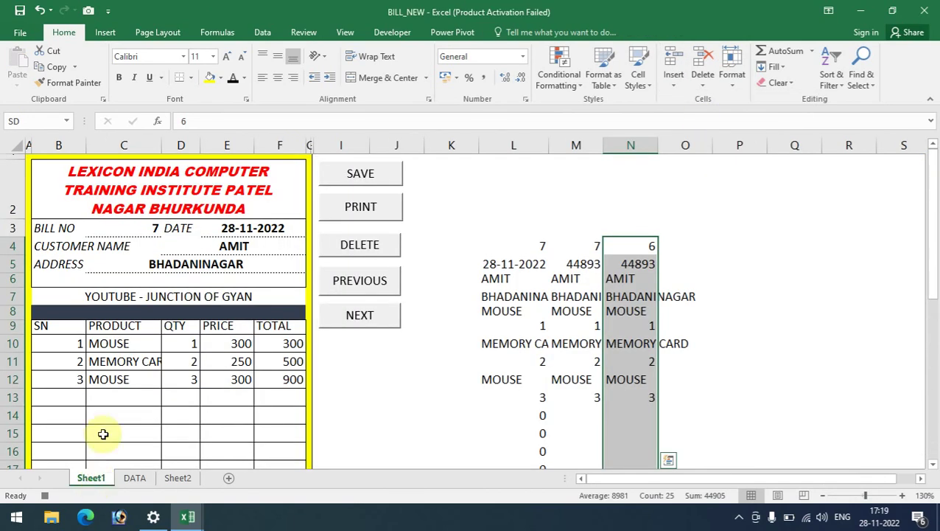
click(215, 245)
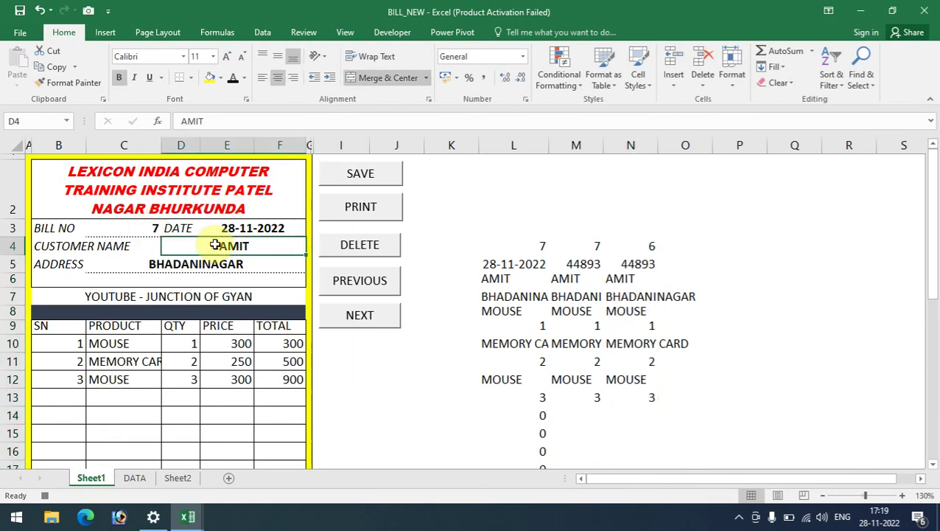
key(Delete)
click(212, 263)
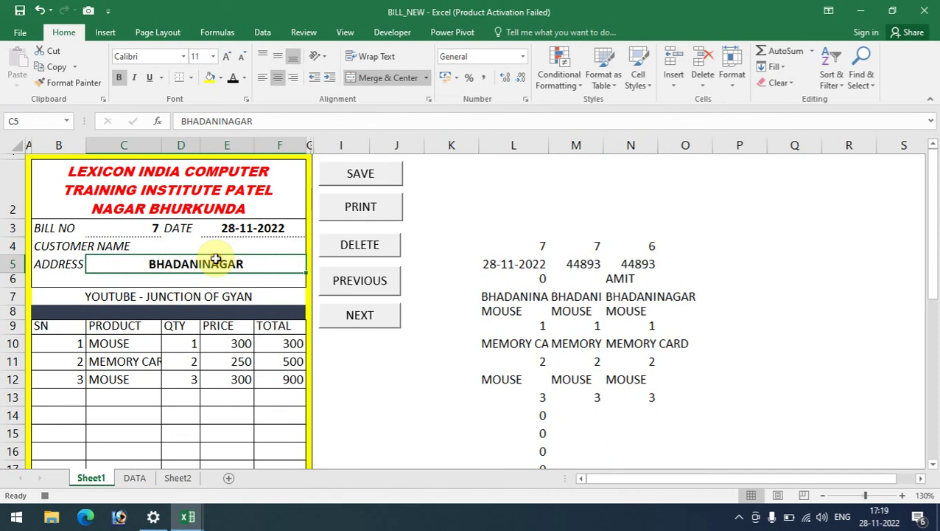
key(Delete)
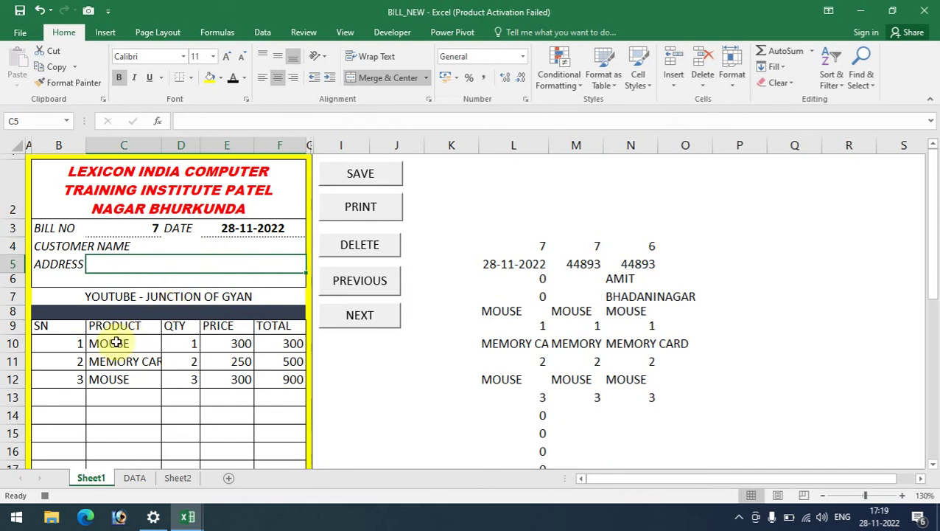
drag(116, 343, 183, 423)
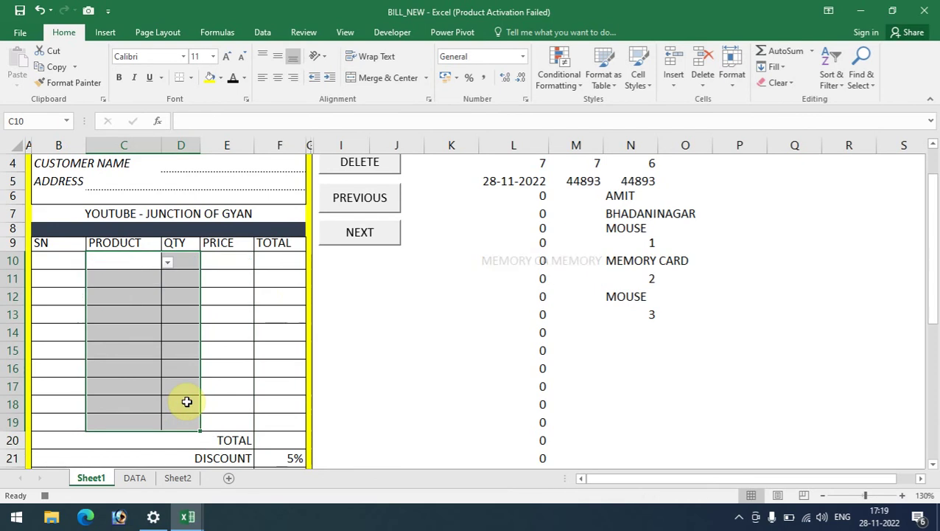
scroll(267, 363, up, 1)
click(228, 251)
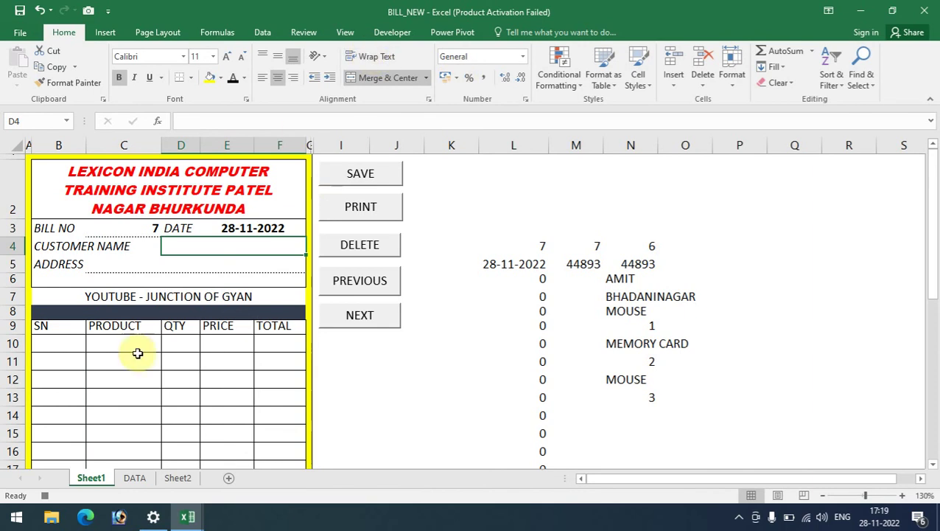
- End the SAVEBILLDATA recording with View > Macros > Stop Recording
click(347, 32)
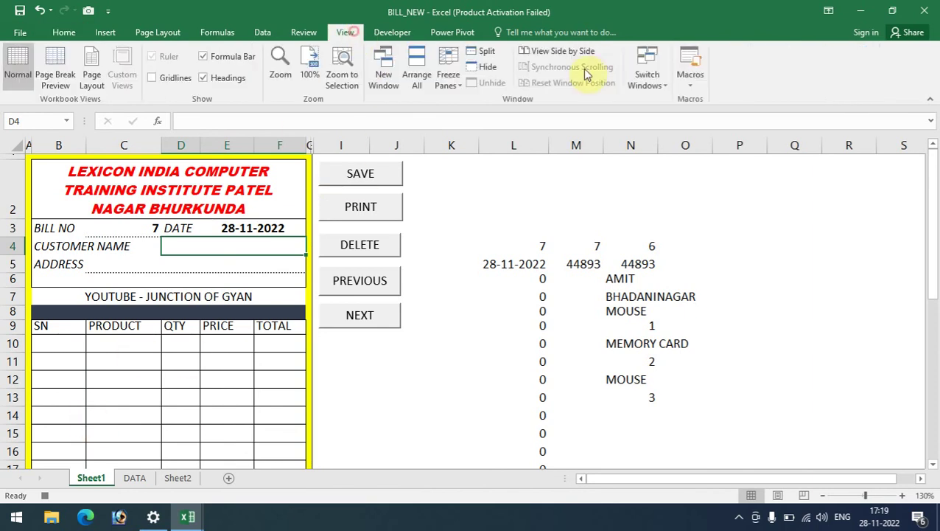
click(692, 79)
click(706, 120)
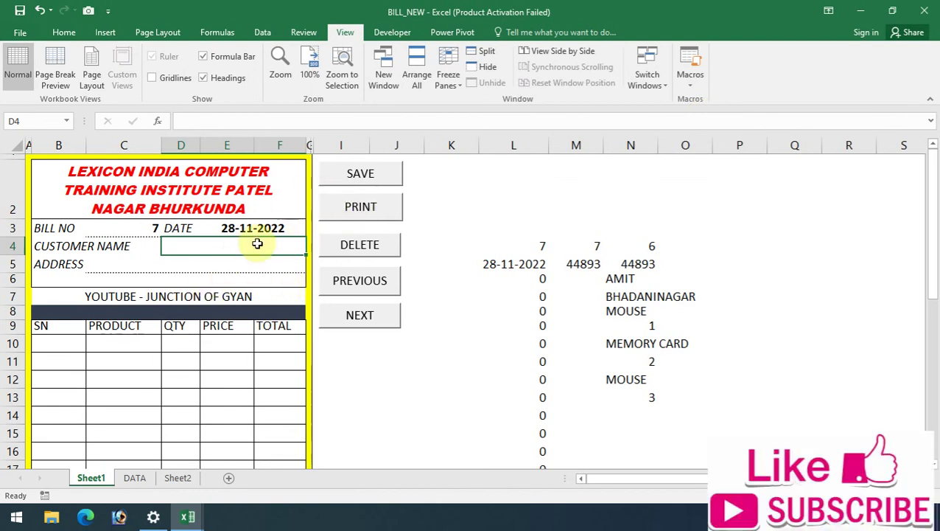
- Confirm Developer is ticked under Customize Ribbon in Excel Options, then show Developer > Insert controls
right_click(383, 175)
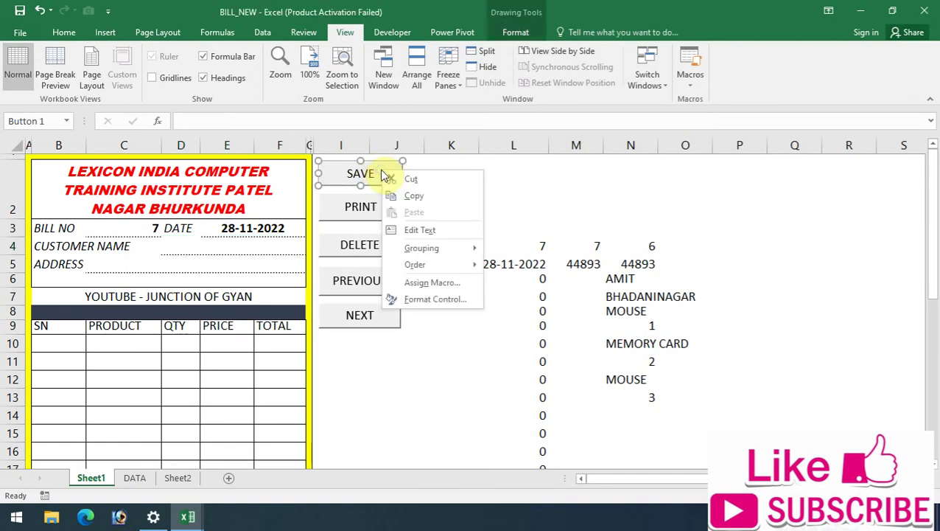
click(400, 37)
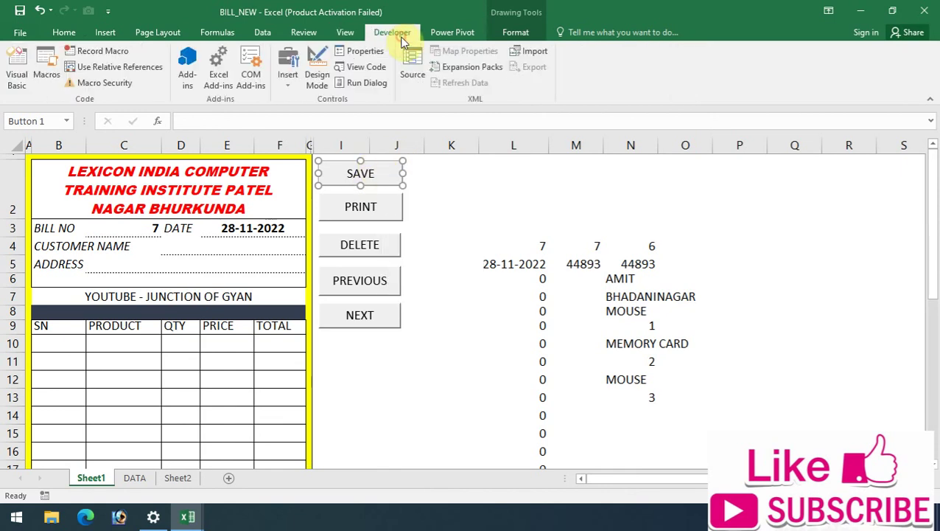
click(22, 33)
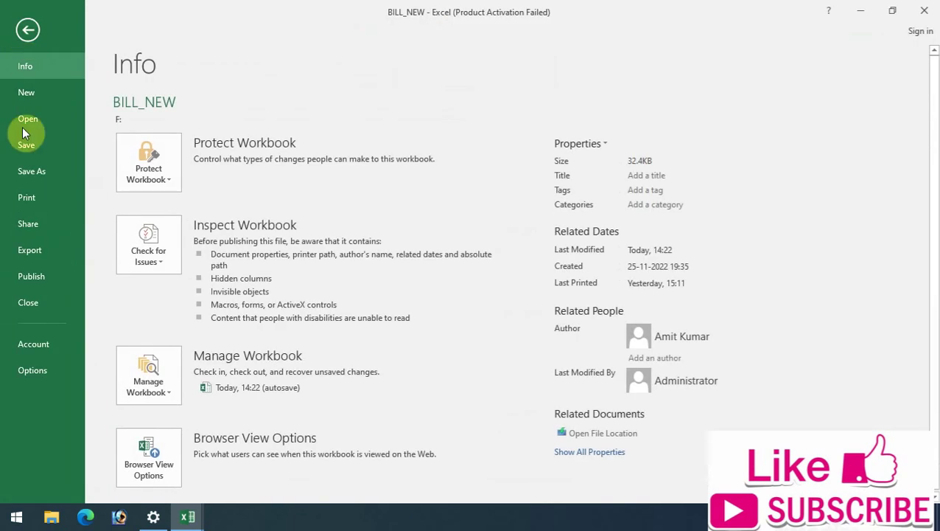
click(34, 368)
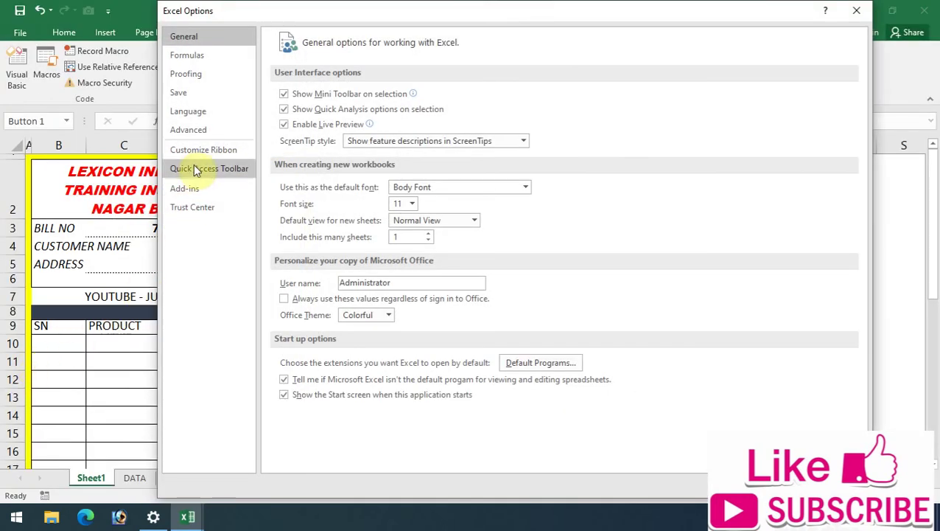
click(201, 154)
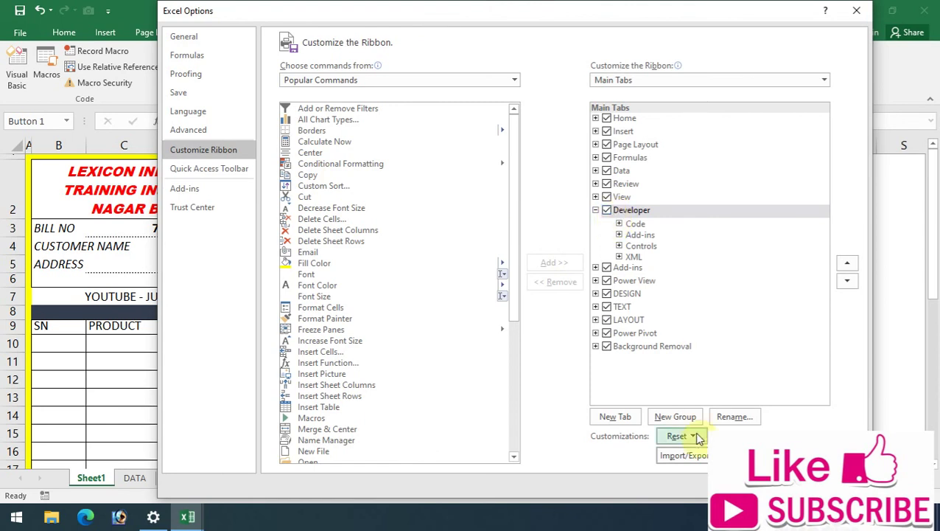
click(767, 480)
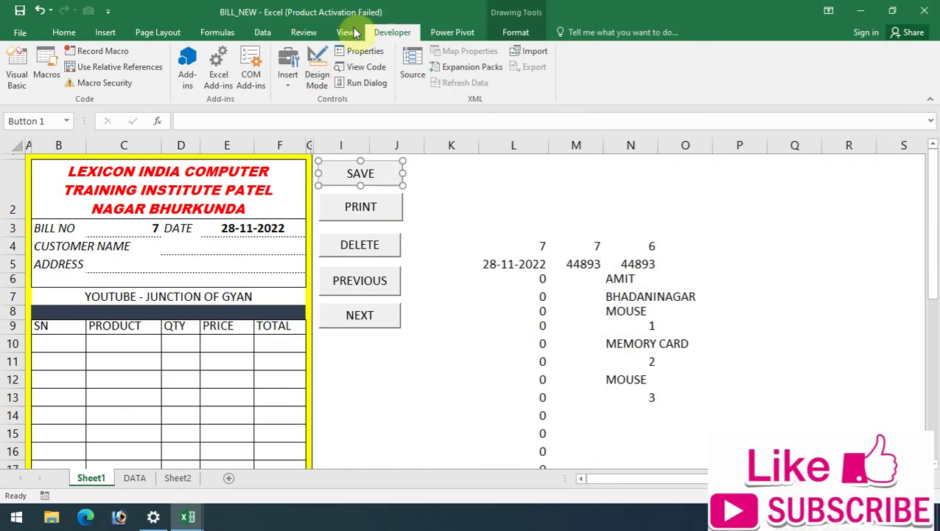
click(293, 85)
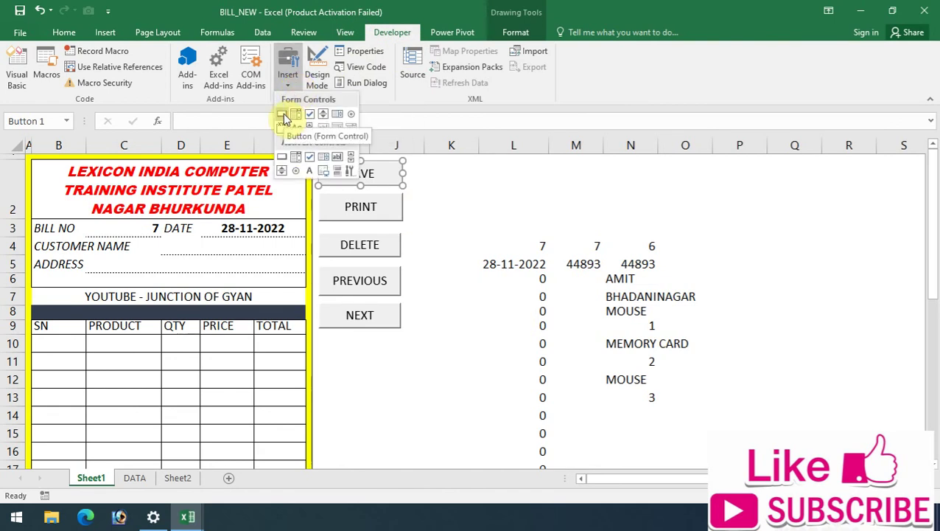
- Assign the SAVEBILLDATA macro to the SAVE button through Assign Macro
right_click(380, 177)
click(418, 285)
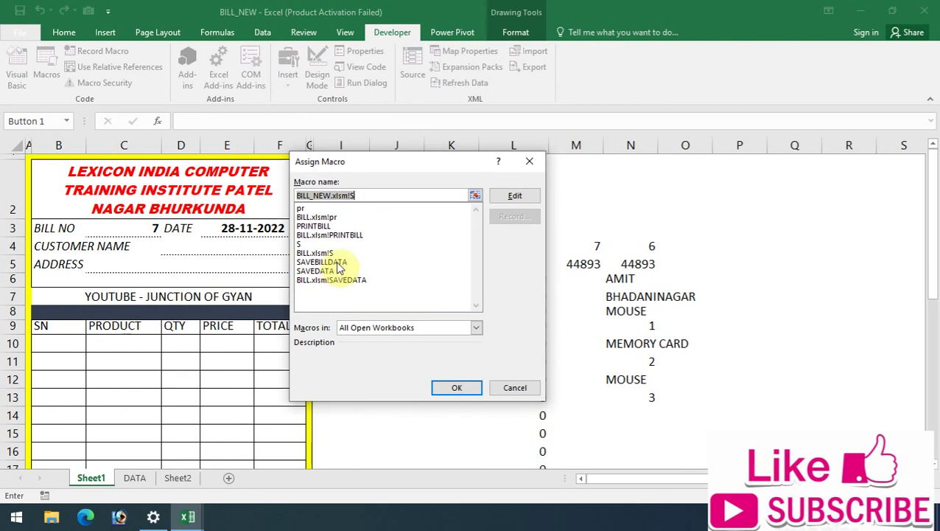
click(330, 264)
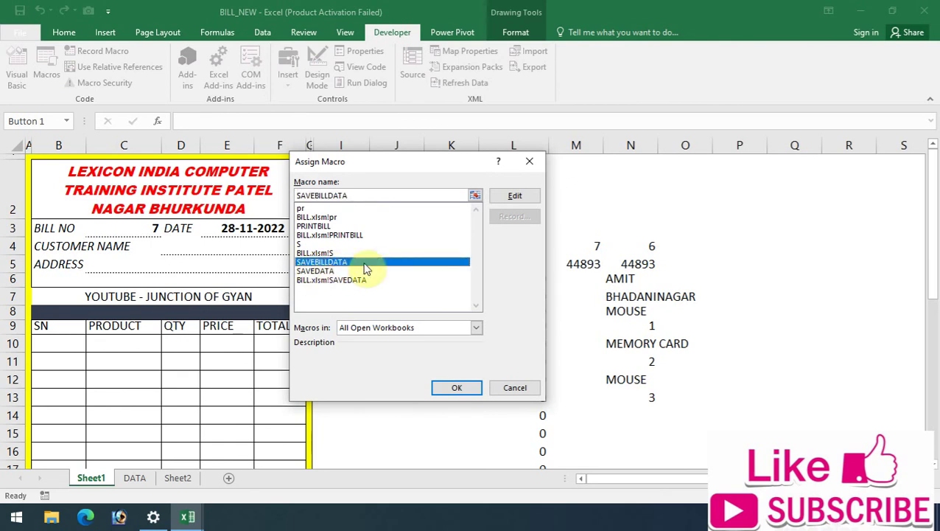
click(458, 389)
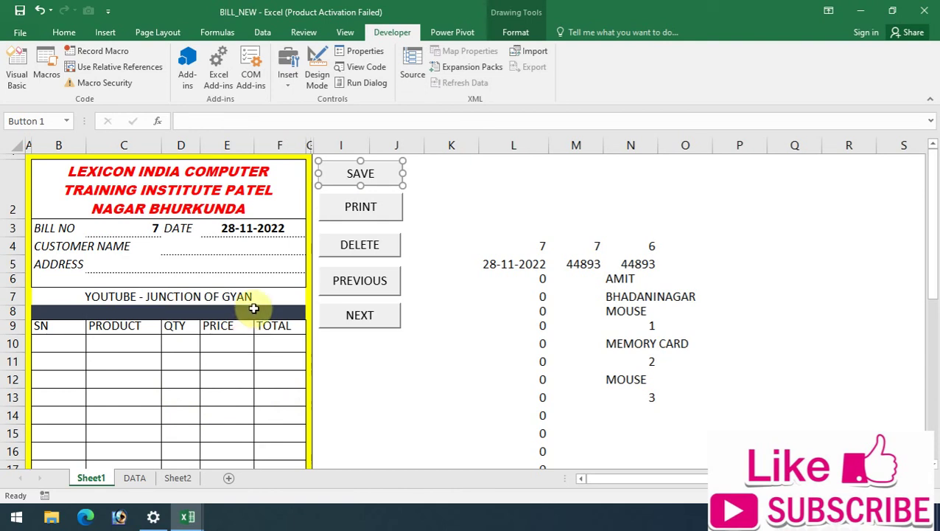
- Enter the customer's name and address on bill 7
click(364, 378)
click(256, 253)
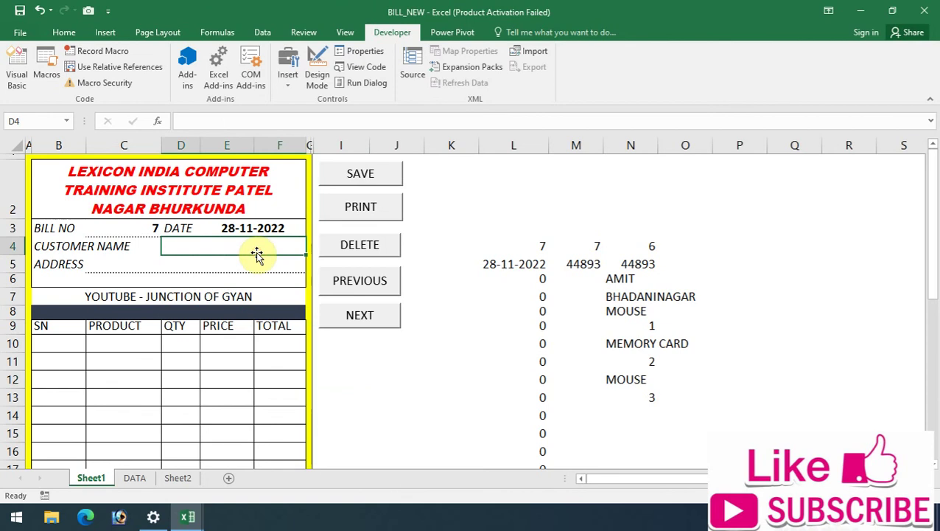
text(AKK)
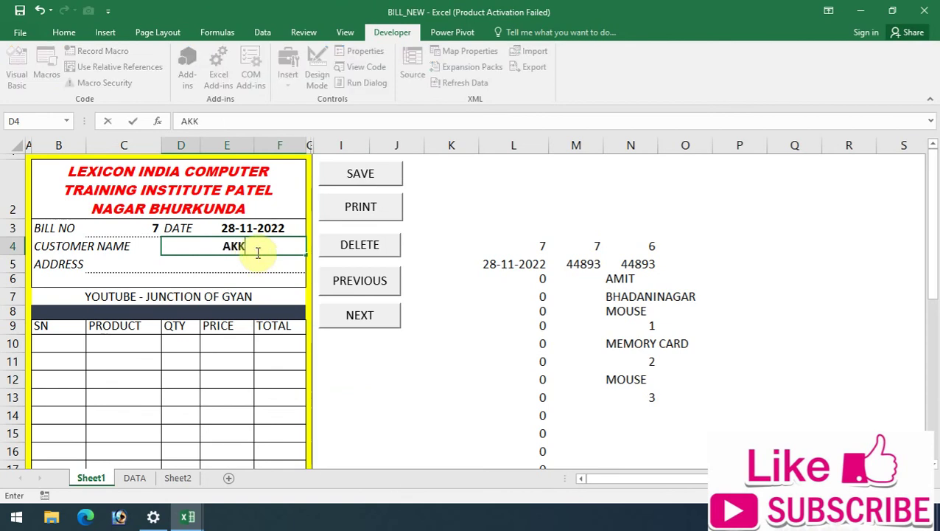
click(206, 266)
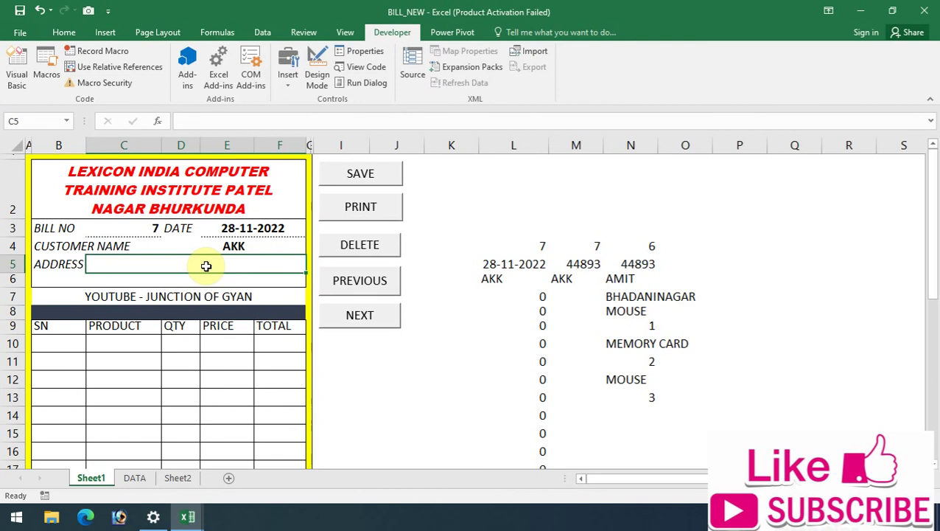
text(PATRATU)
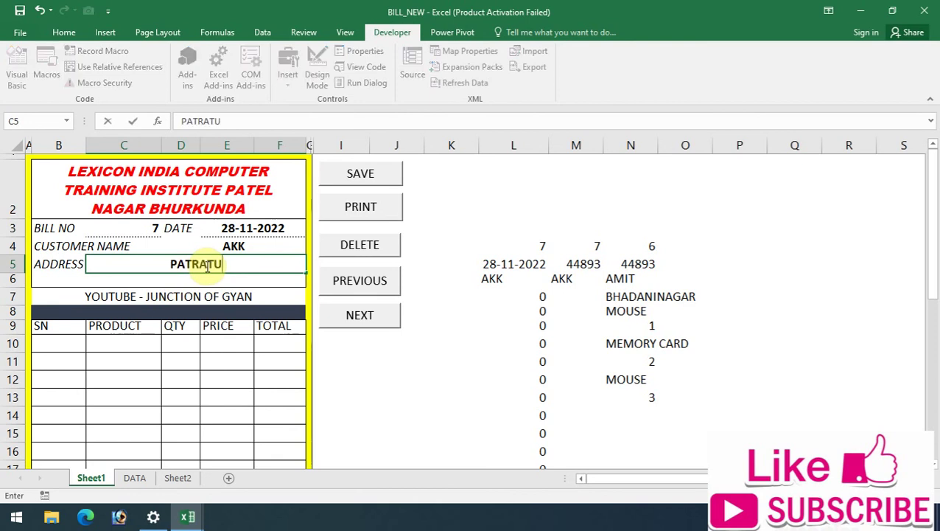
- Add a first item line: MOUSE in C10 with quantity 3
click(132, 343)
click(167, 345)
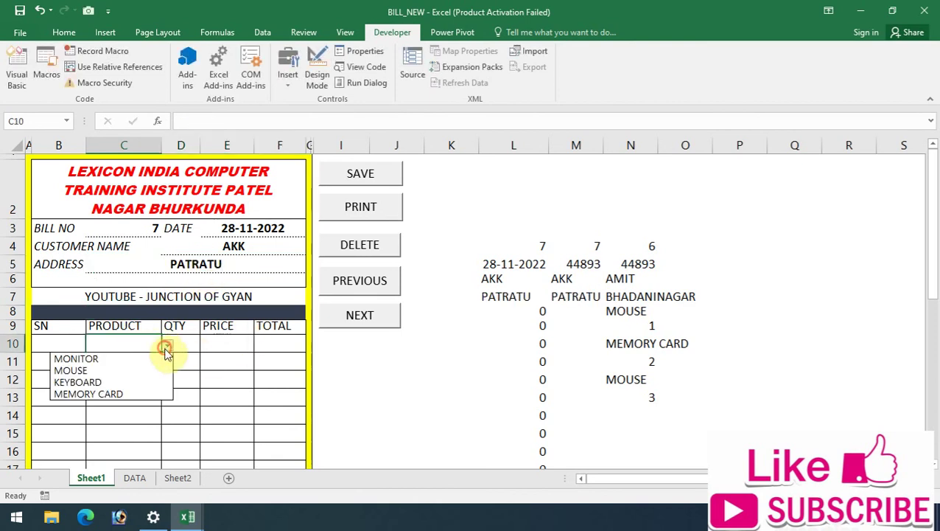
click(140, 370)
click(192, 343)
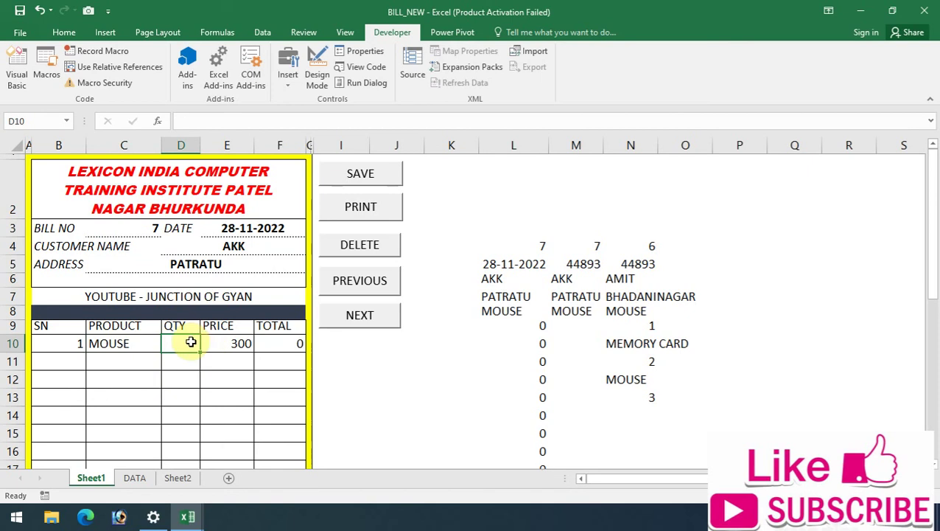
text(3)
key(Return)
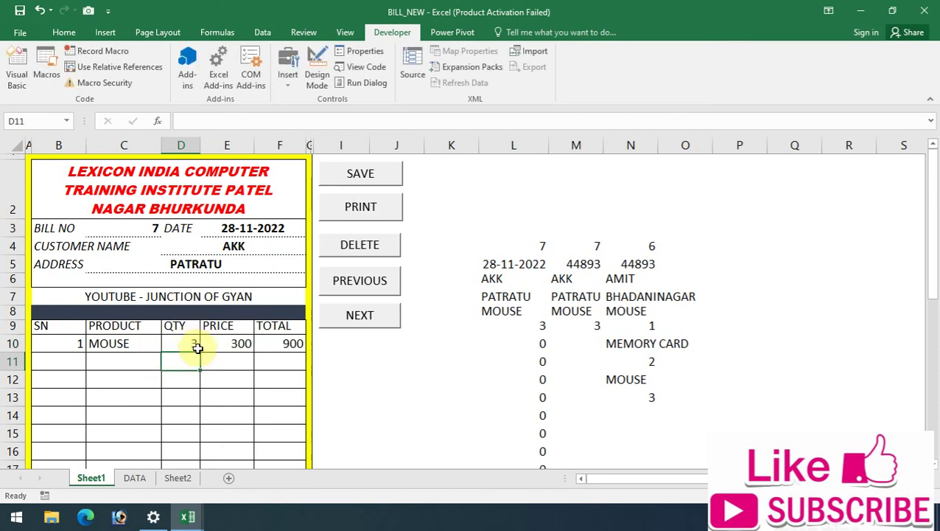
click(107, 344)
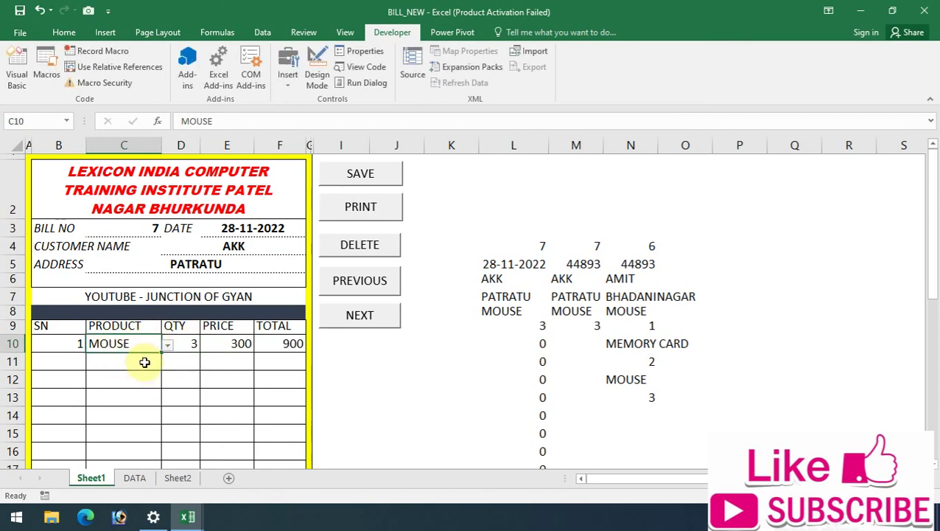
click(70, 348)
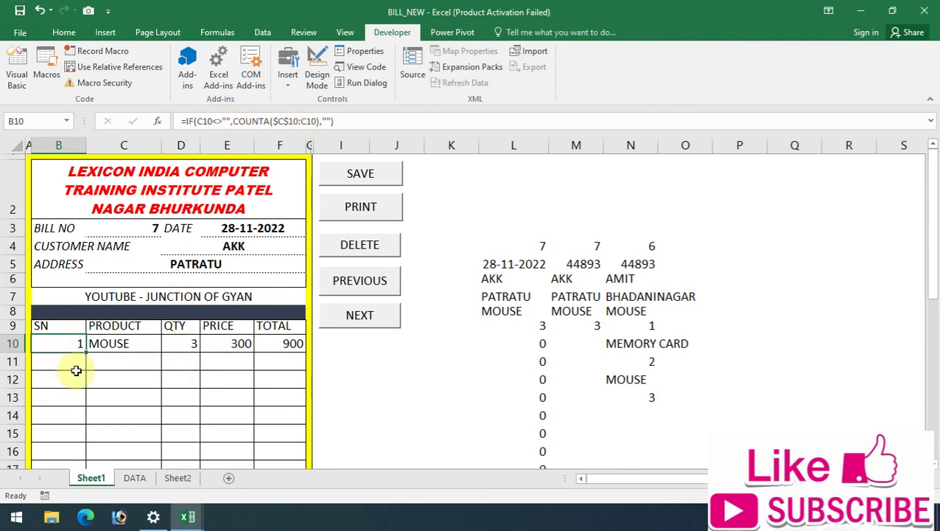
- Add a second MOUSE line with quantity 5 in row 11, then save the bill
click(123, 359)
click(168, 363)
click(133, 389)
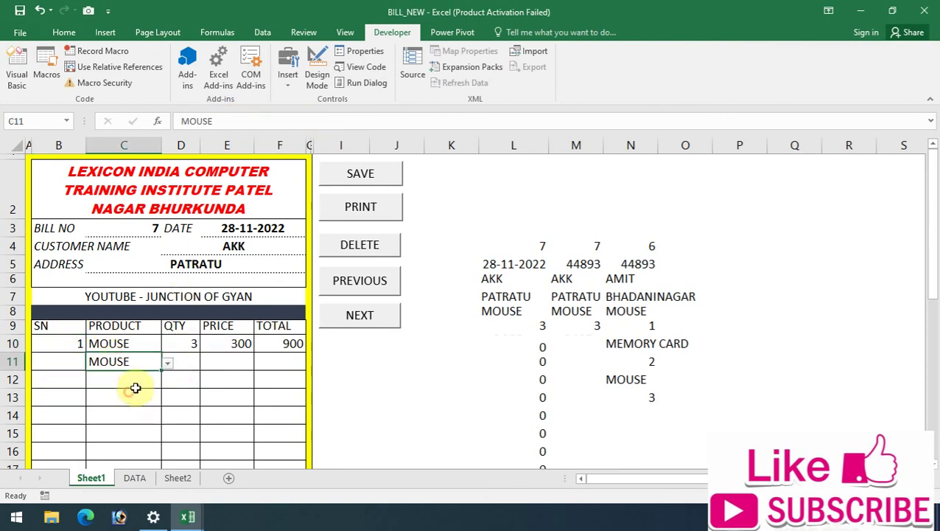
click(188, 359)
text(5)
key(Return)
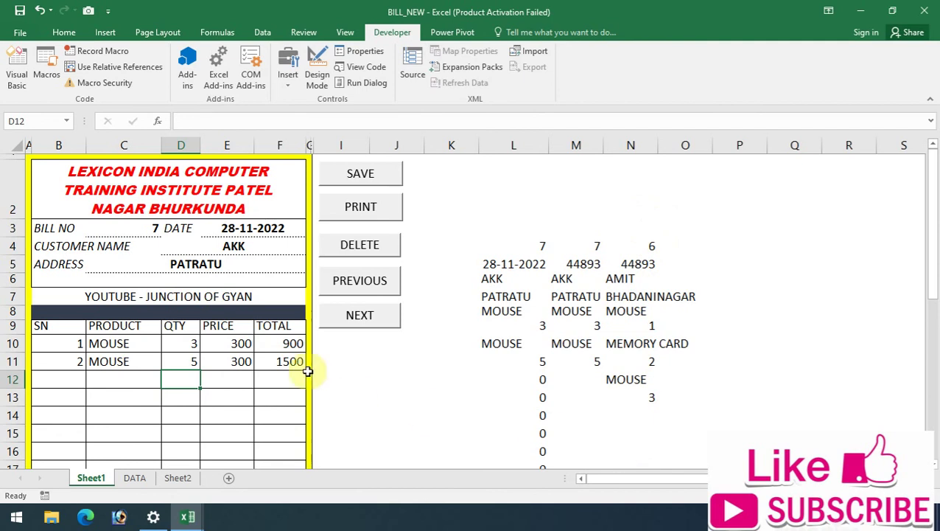
click(378, 177)
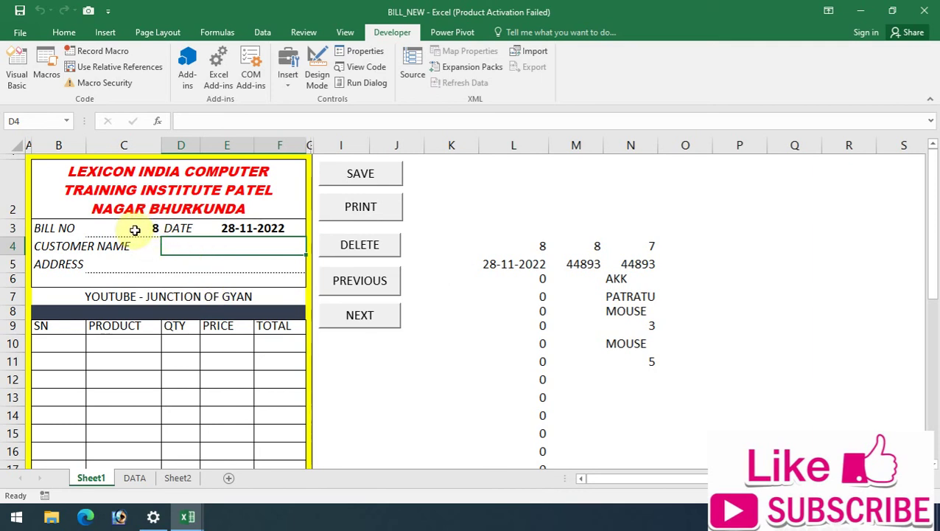
click(135, 477)
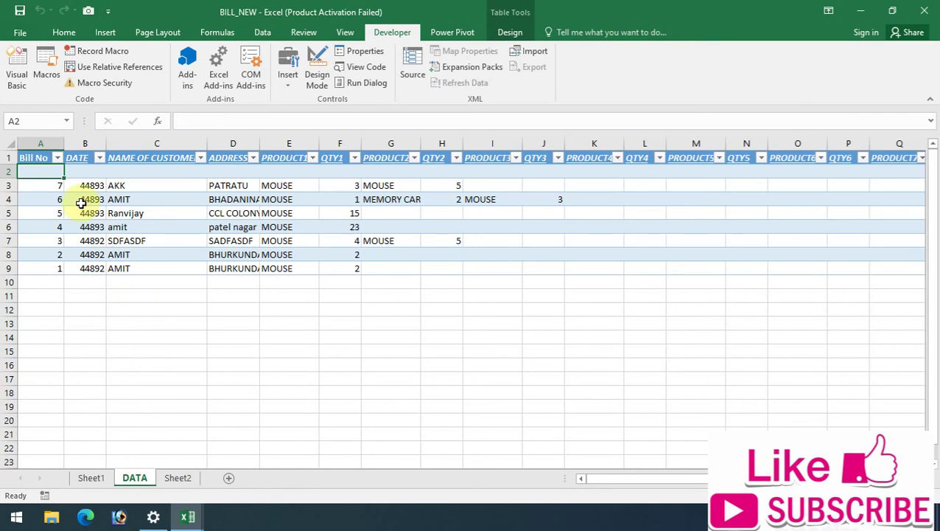
click(7, 185)
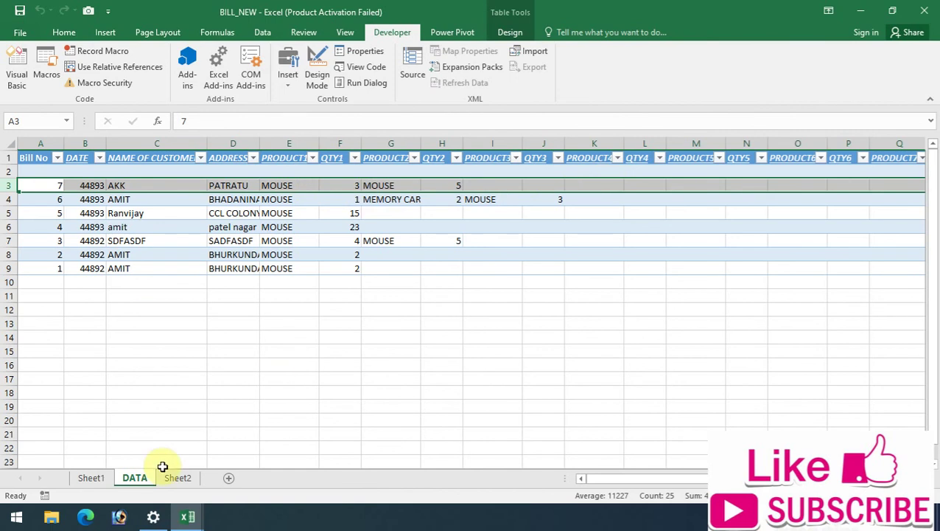
click(91, 477)
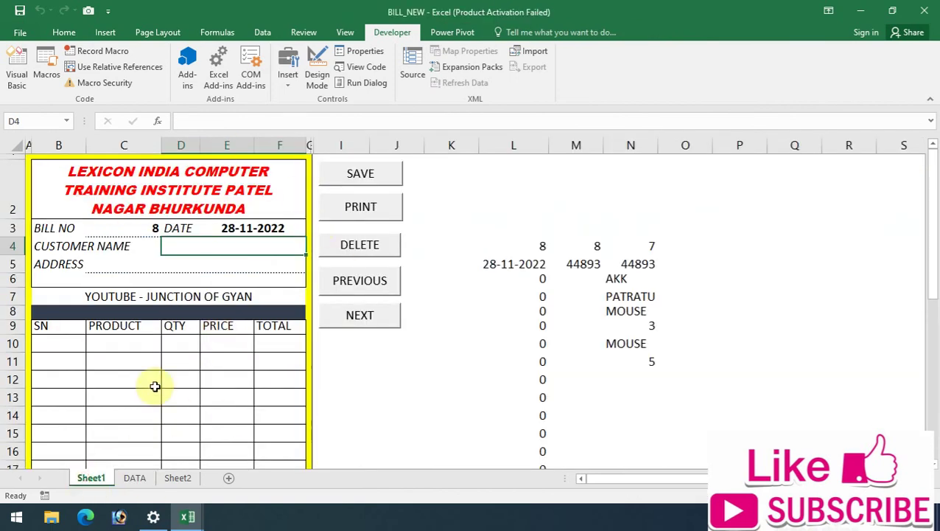
- Hide helper columns K, L, M and N beside the bill form
scroll(155, 361, down, 2)
scroll(155, 361, down, 2)
scroll(155, 362, up, 4)
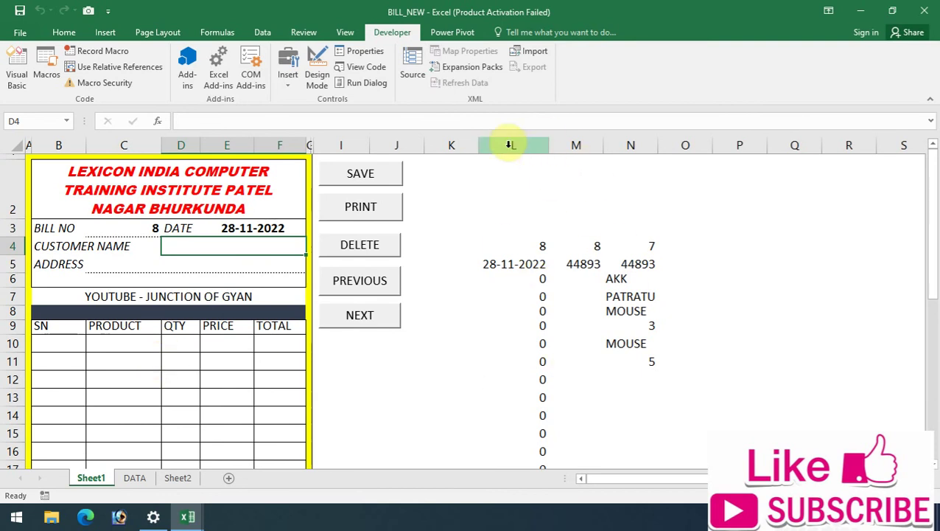
drag(466, 146, 632, 137)
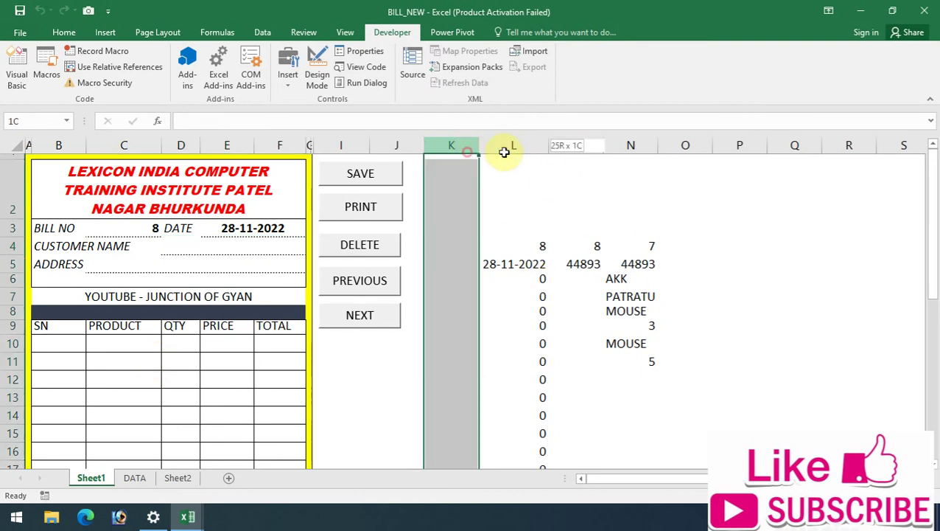
right_click(632, 137)
click(681, 317)
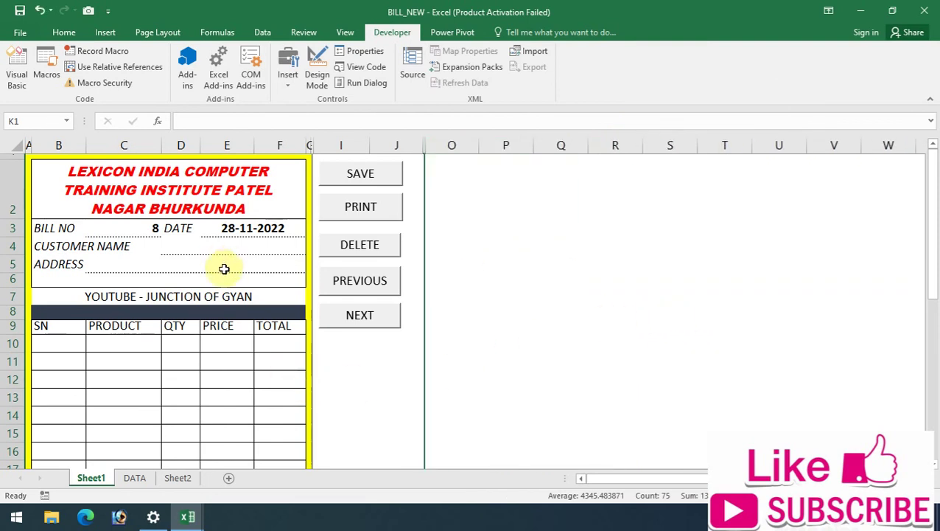
scroll(224, 273, down, 2)
scroll(258, 405, up, 2)
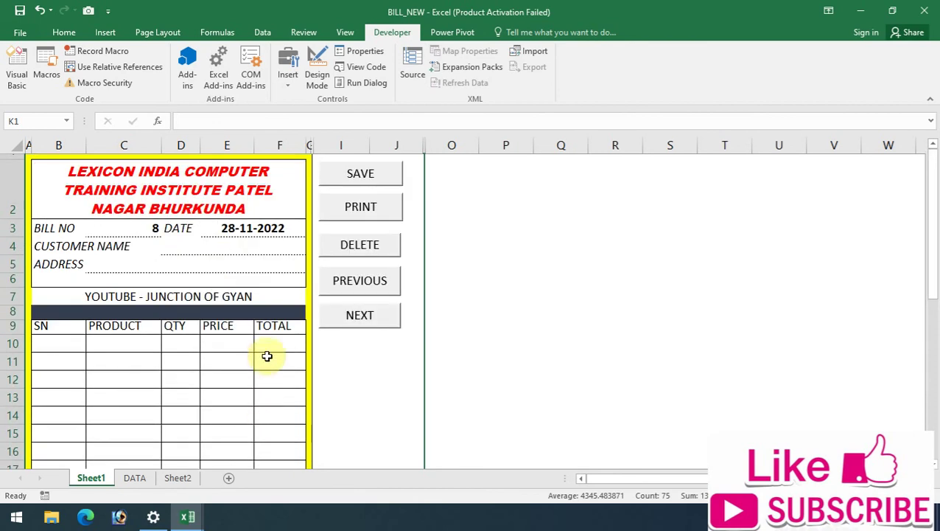